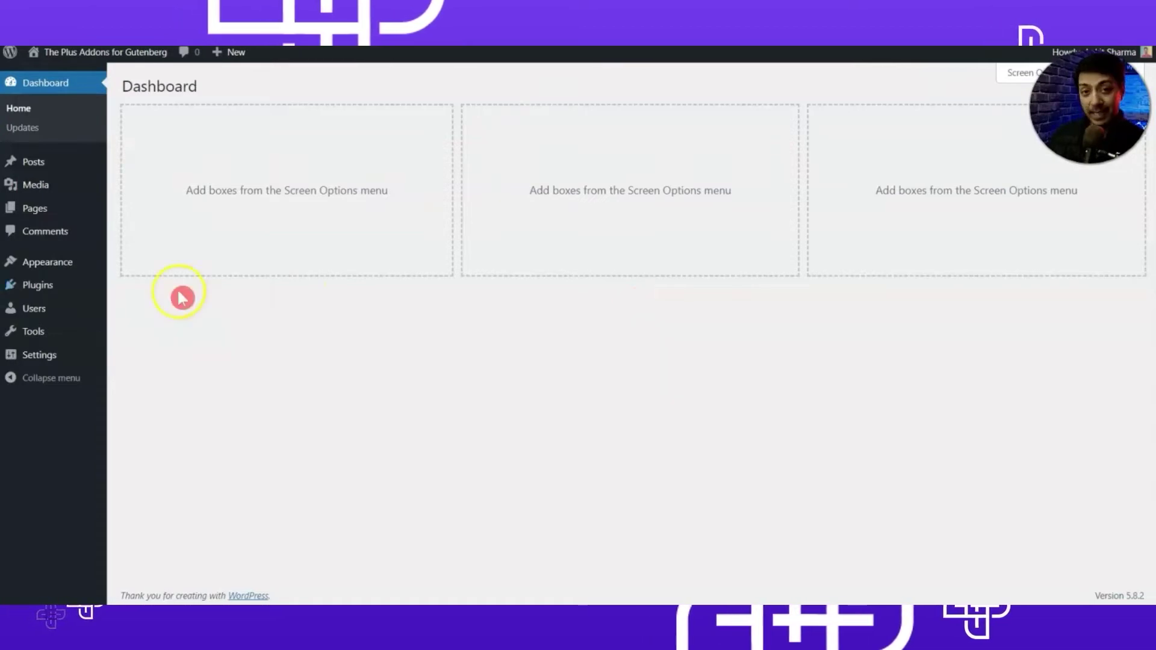
Search the plugin directory for The Plus Addons for Block Editor, then install and activate it
mouse_move(52, 294)
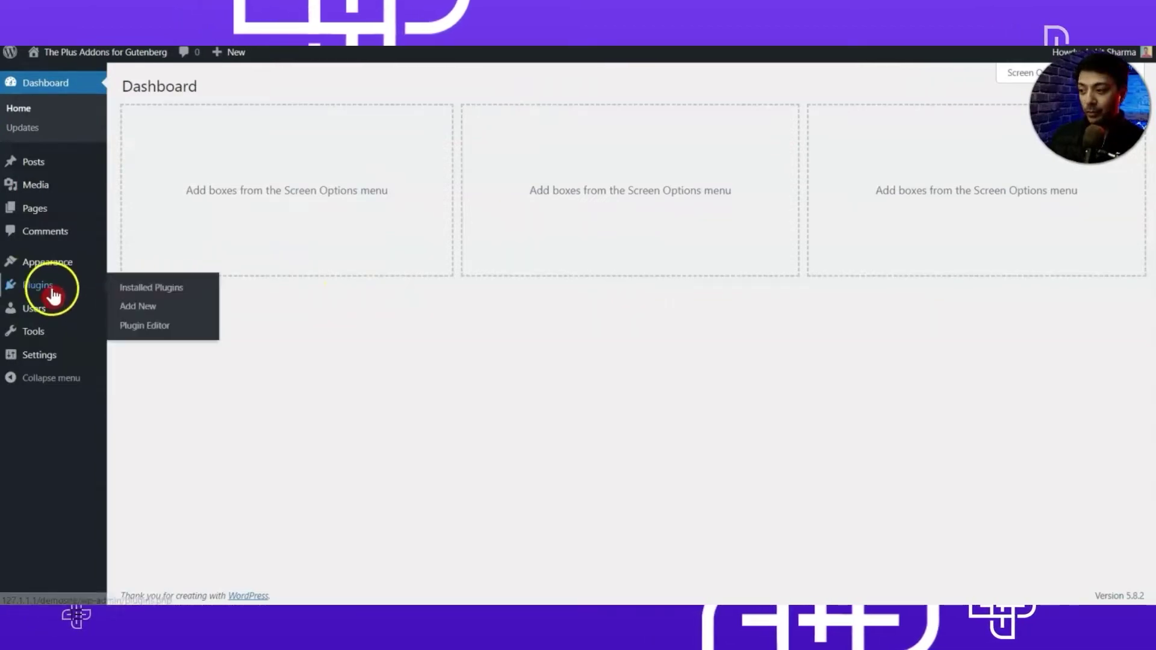
left_click(148, 313)
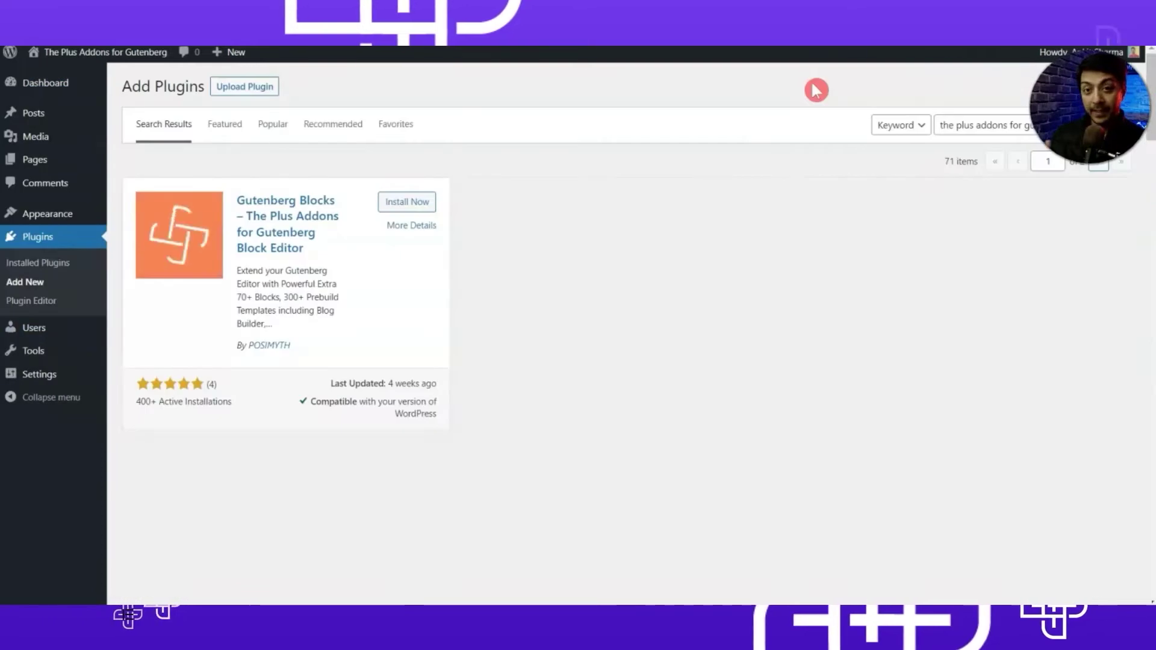
left_click(784, 106)
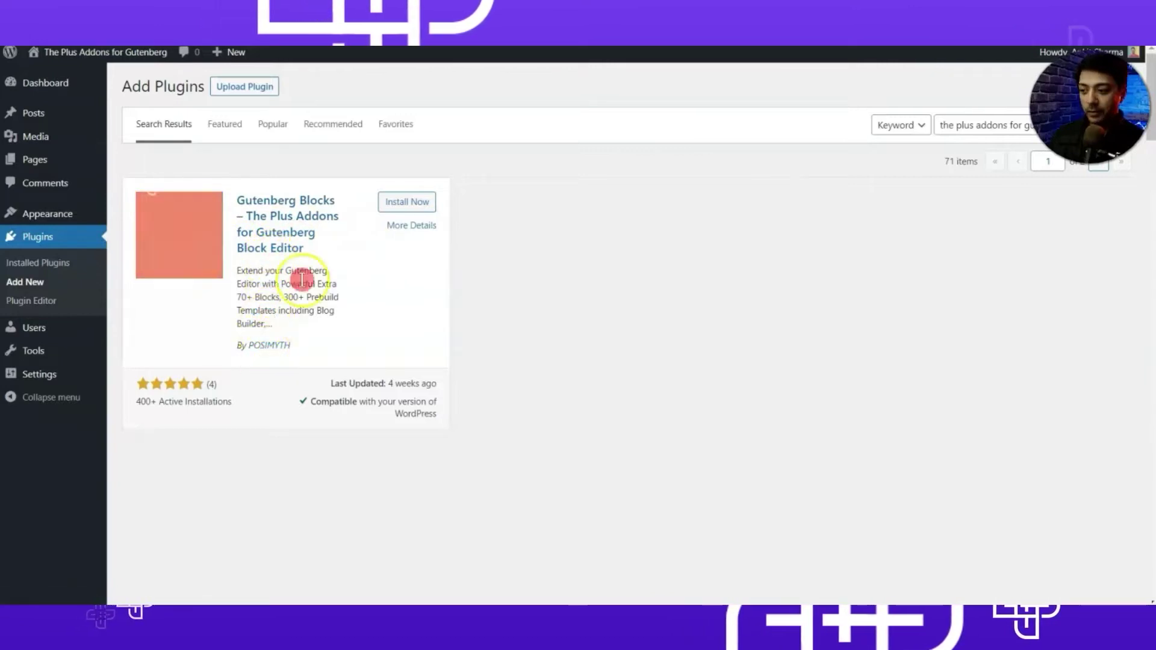
left_click(399, 205)
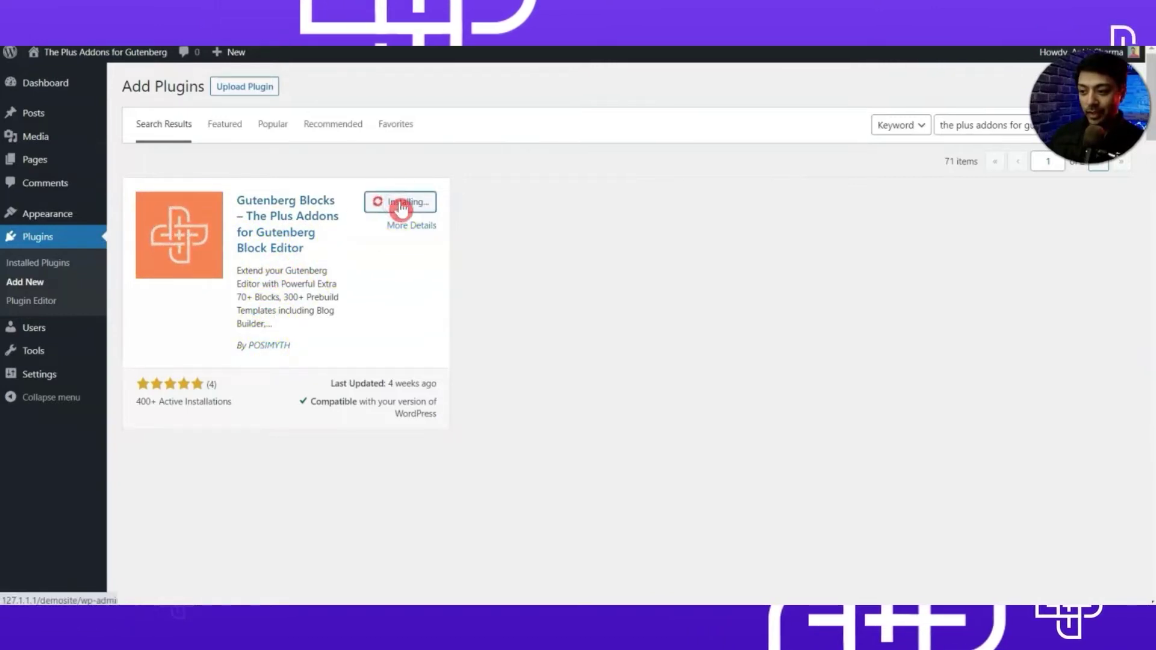
left_click(424, 203)
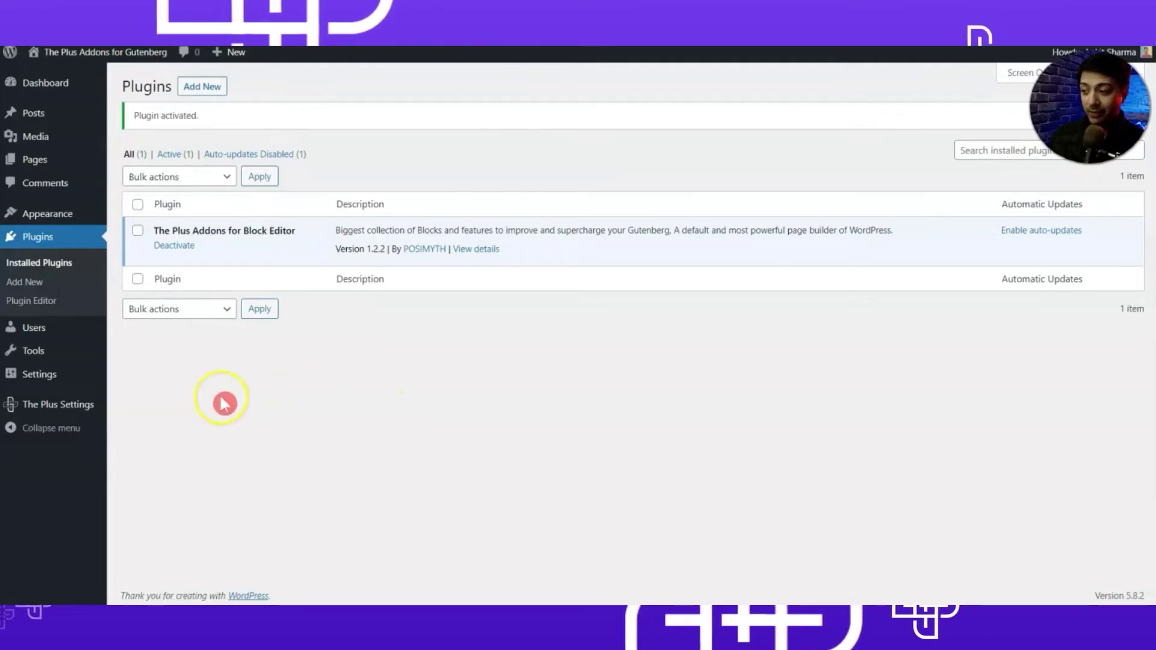
Open The Plus Settings' Plus Blocks tab and filter the block list to Free
mouse_move(43, 406)
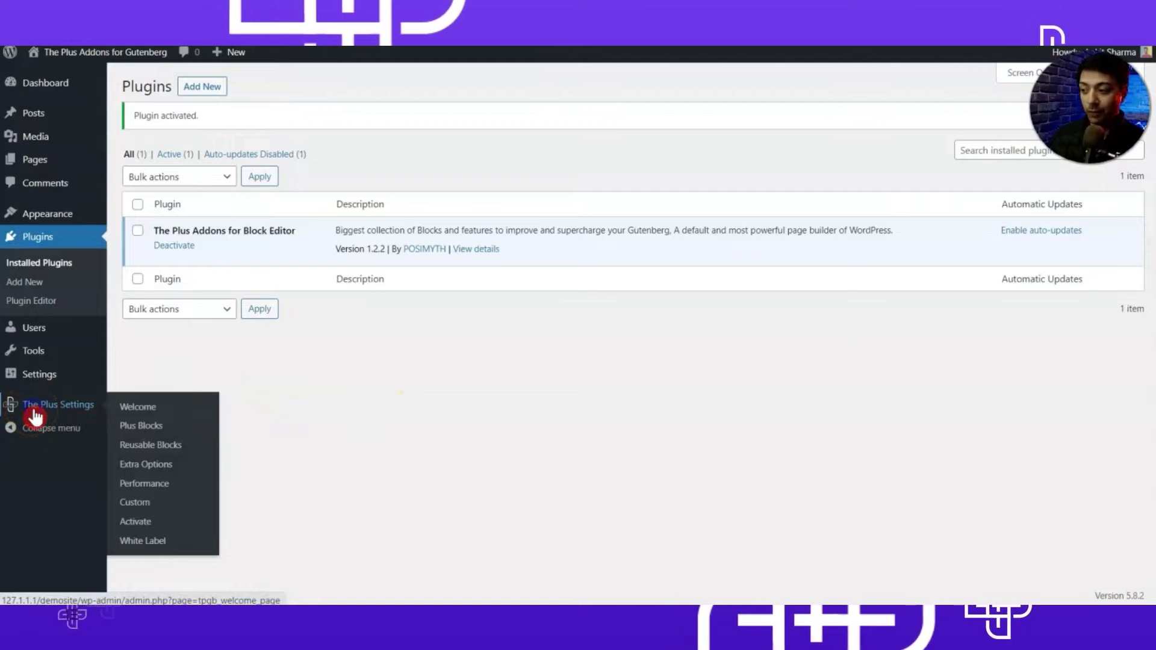
left_click(36, 417)
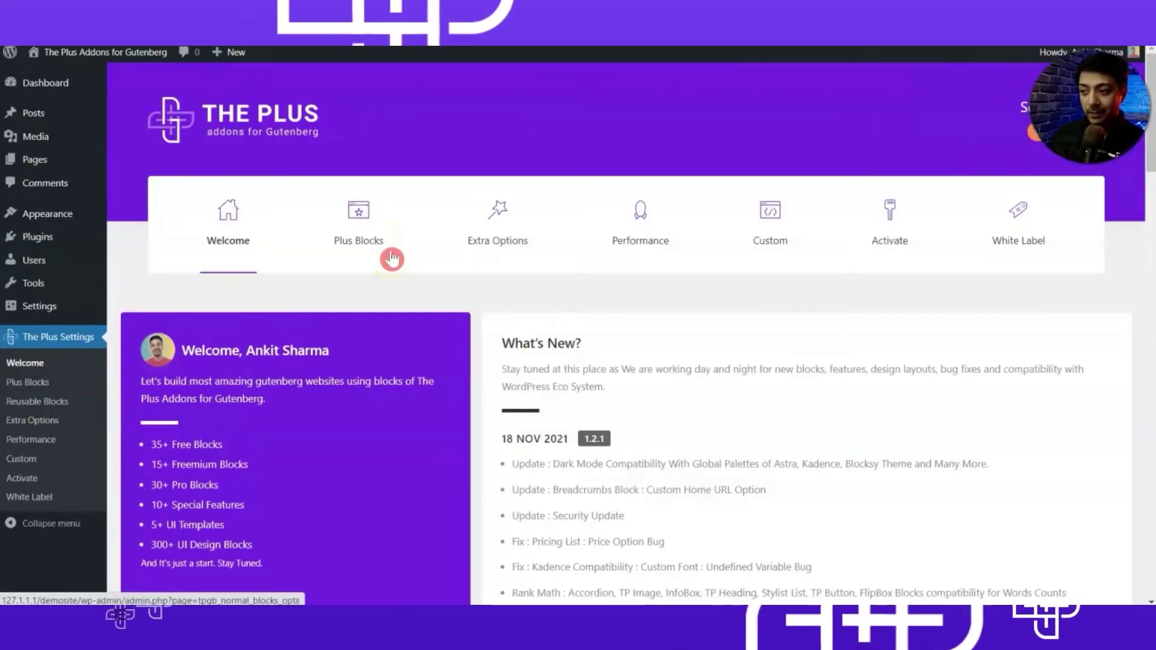
left_click(374, 277)
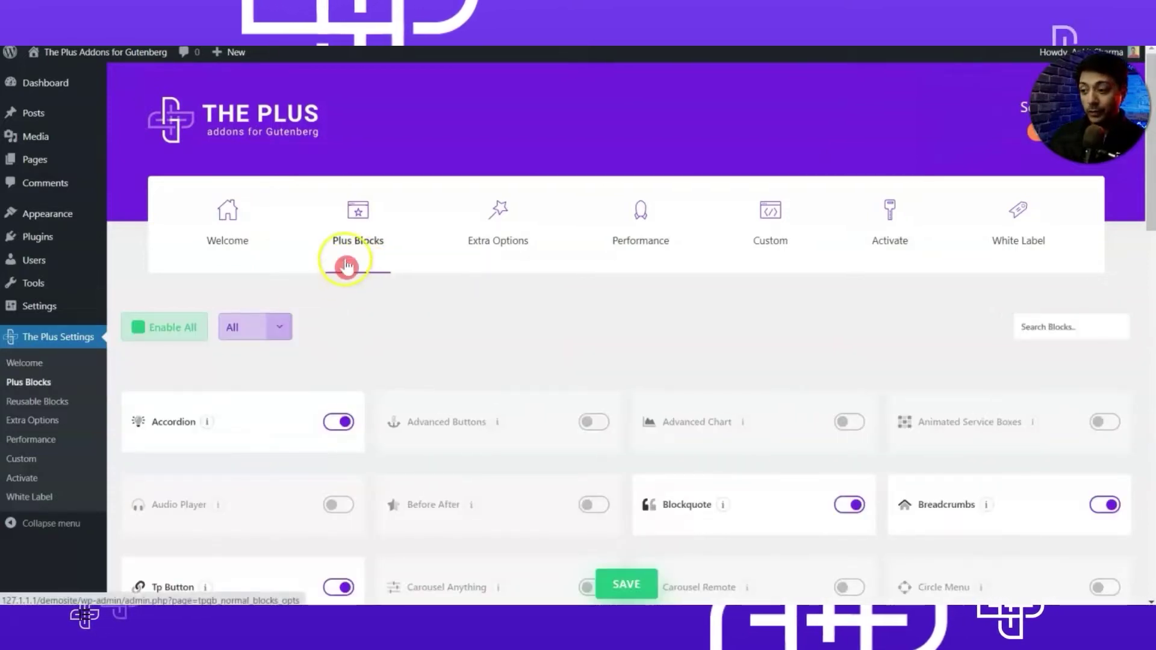
left_click(349, 254)
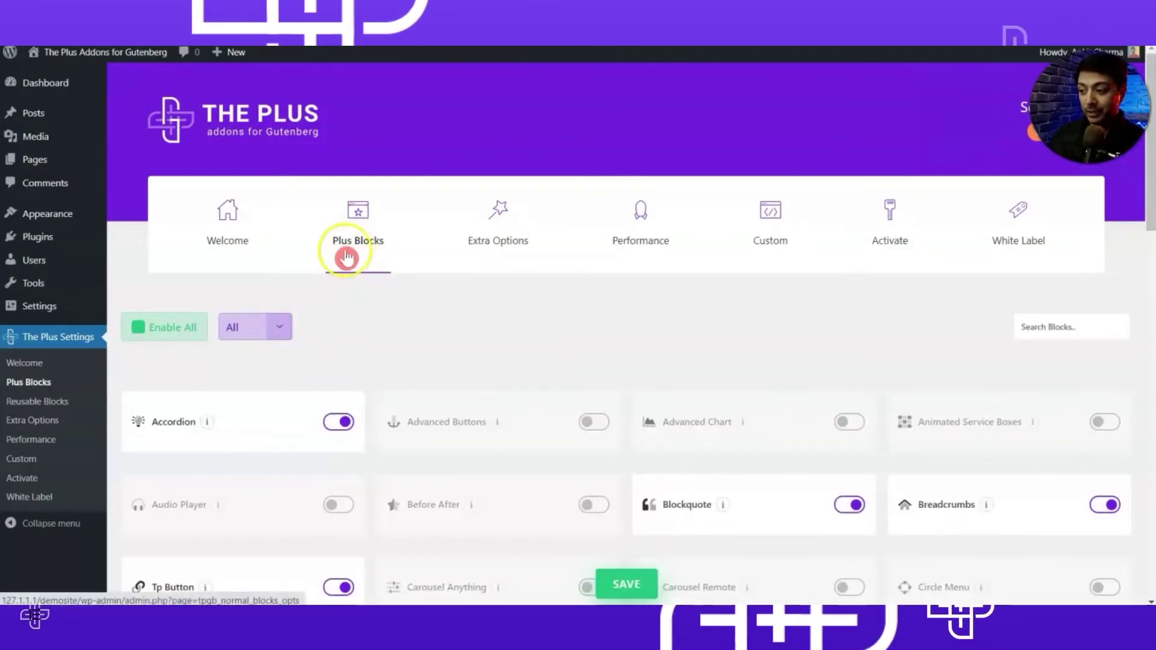
left_click(278, 327)
left_click(261, 381)
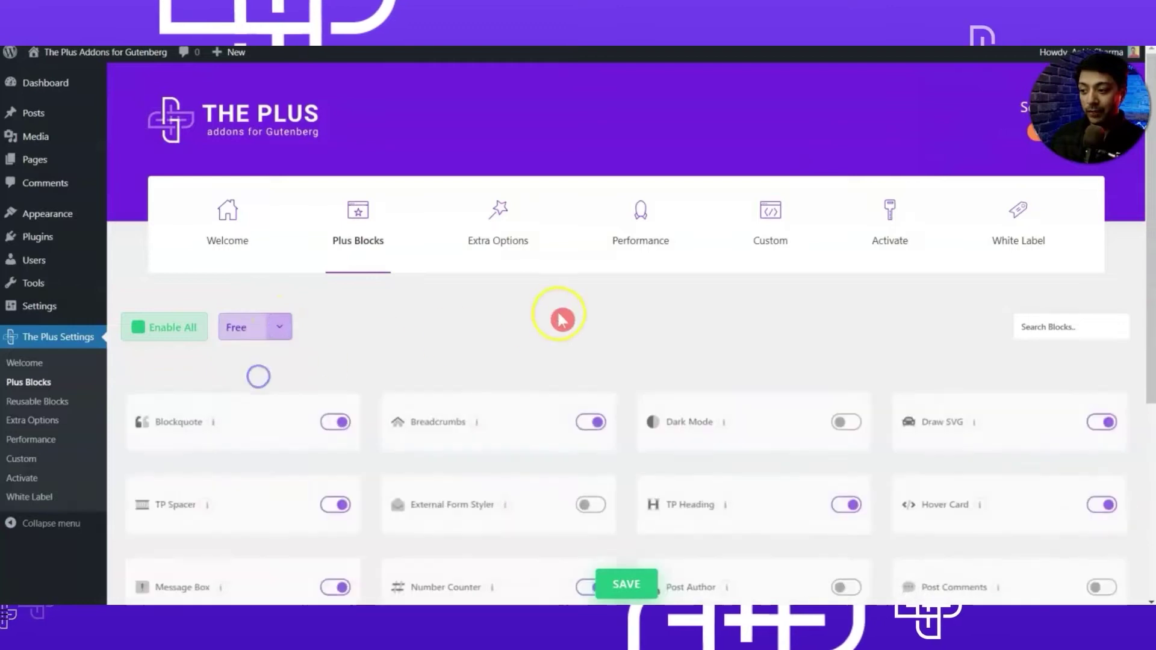
Switch the Breadcrumbs block off and back on
scroll(564, 319, "down", 2)
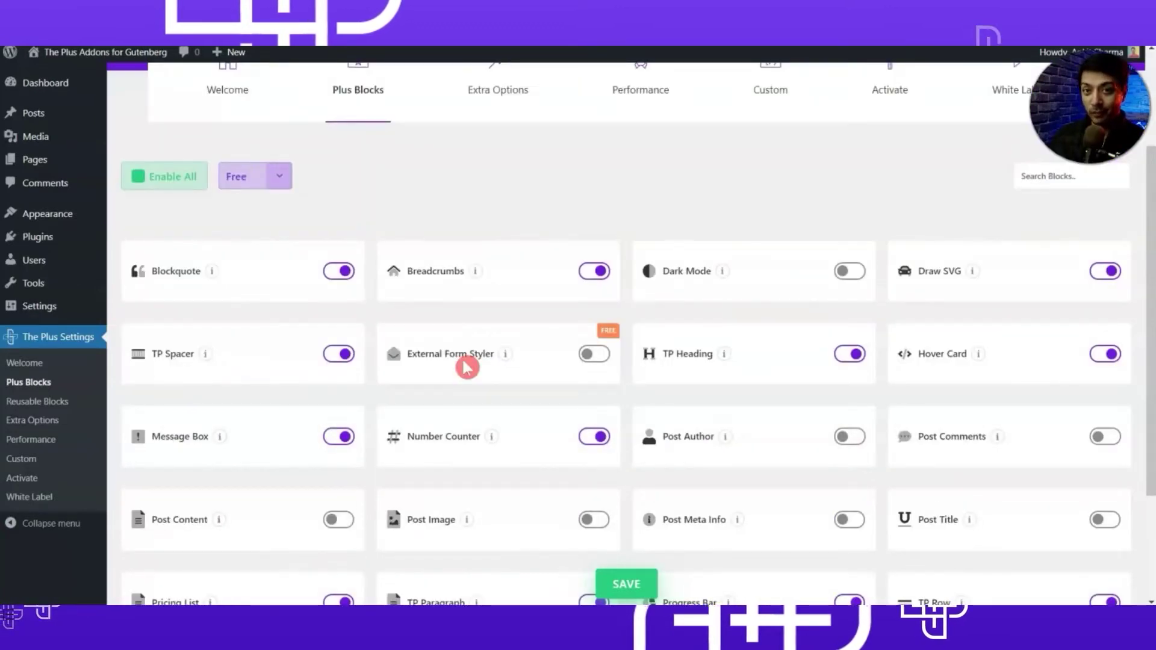
left_click(596, 272)
left_click(853, 281)
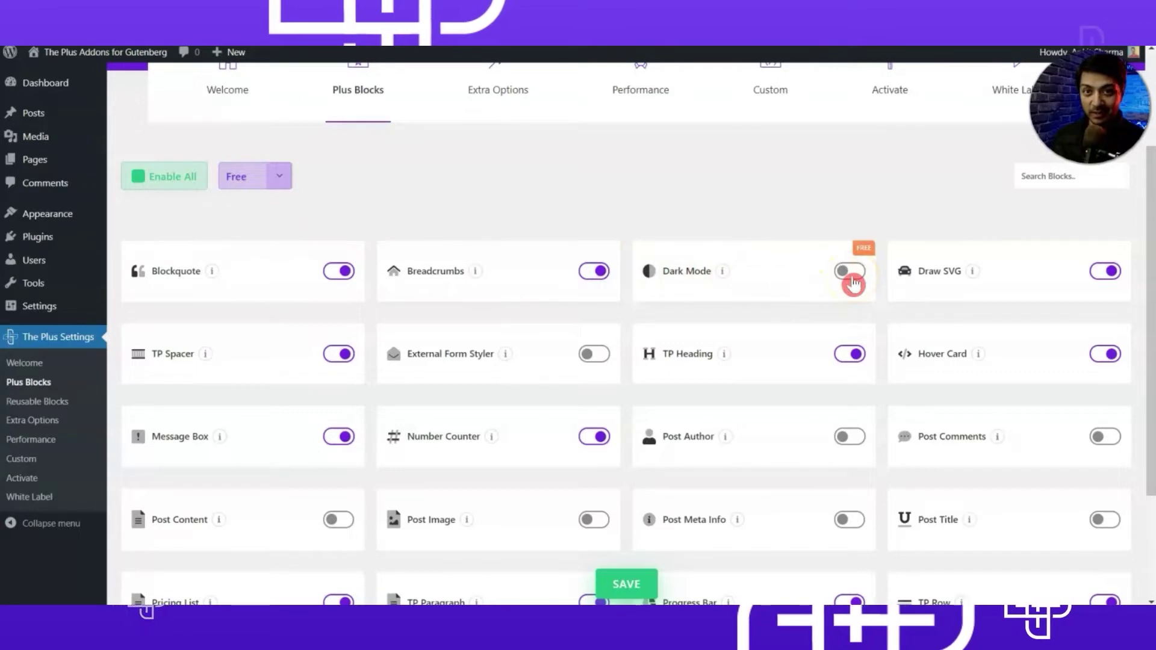
scroll(632, 343, "down", 3)
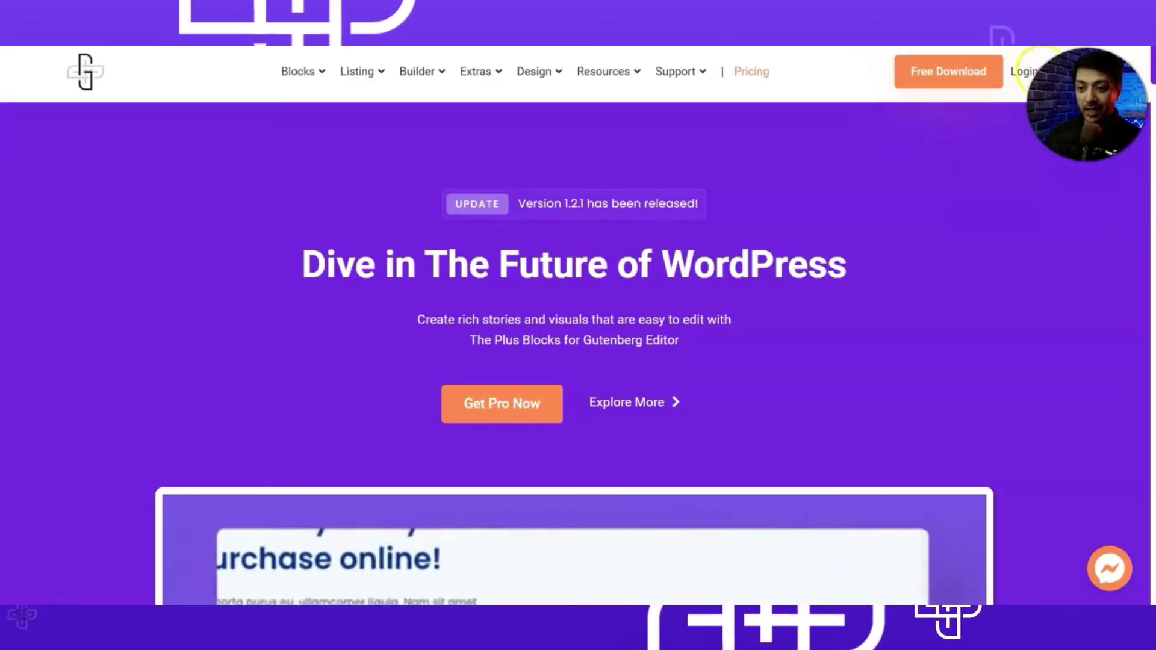
Log in to store.posimyth.com and download The Plus Addons for Block Editor version 1.2.2
left_click(1030, 75)
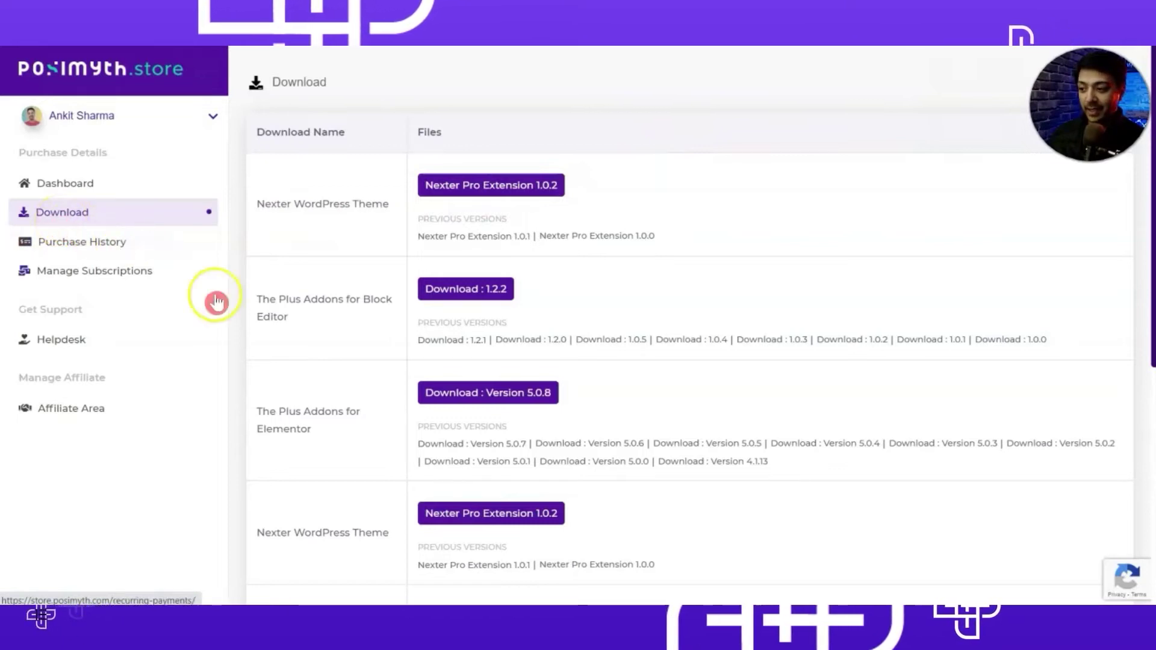
left_click(278, 316)
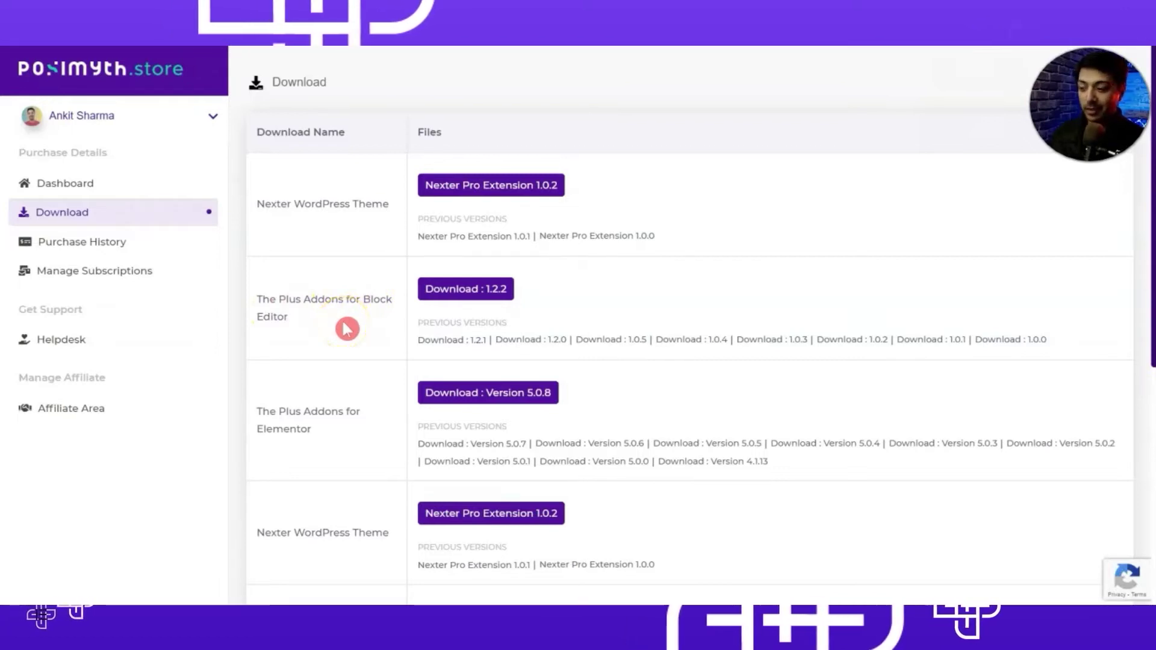
left_click(446, 302)
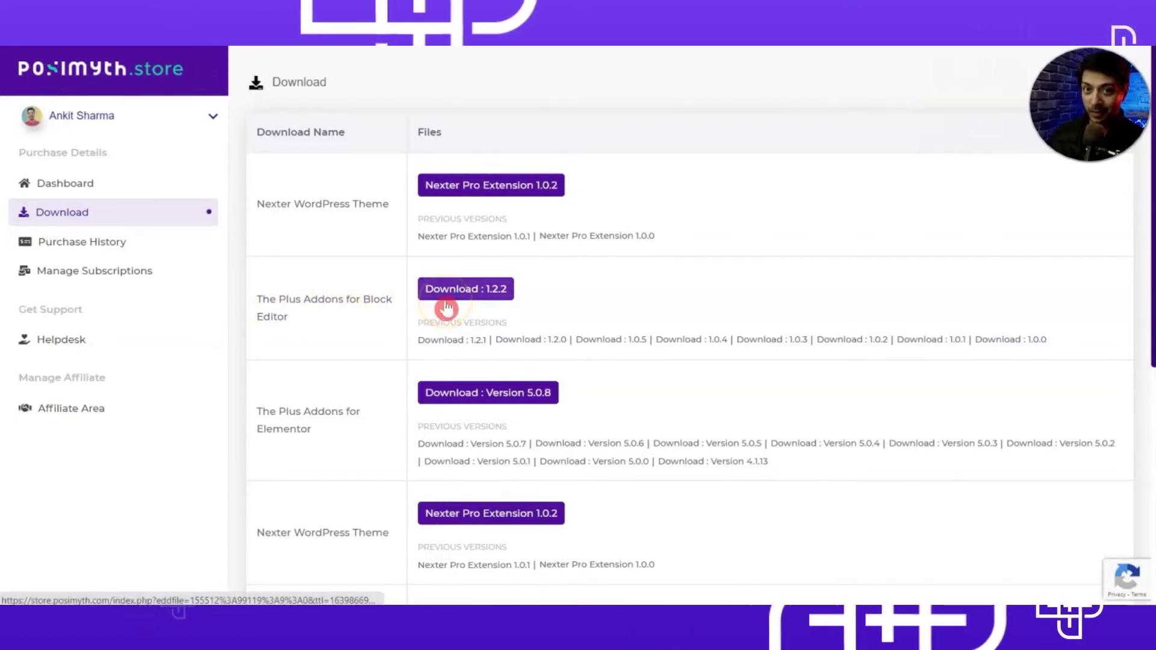
left_click(484, 301)
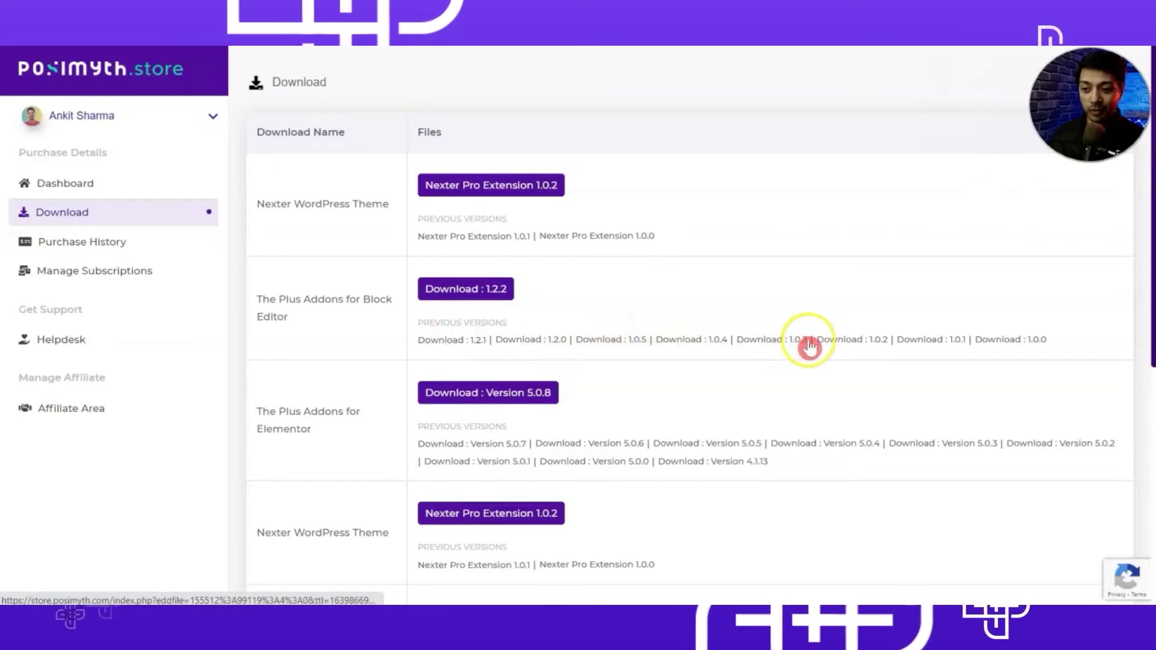
left_click(1029, 348)
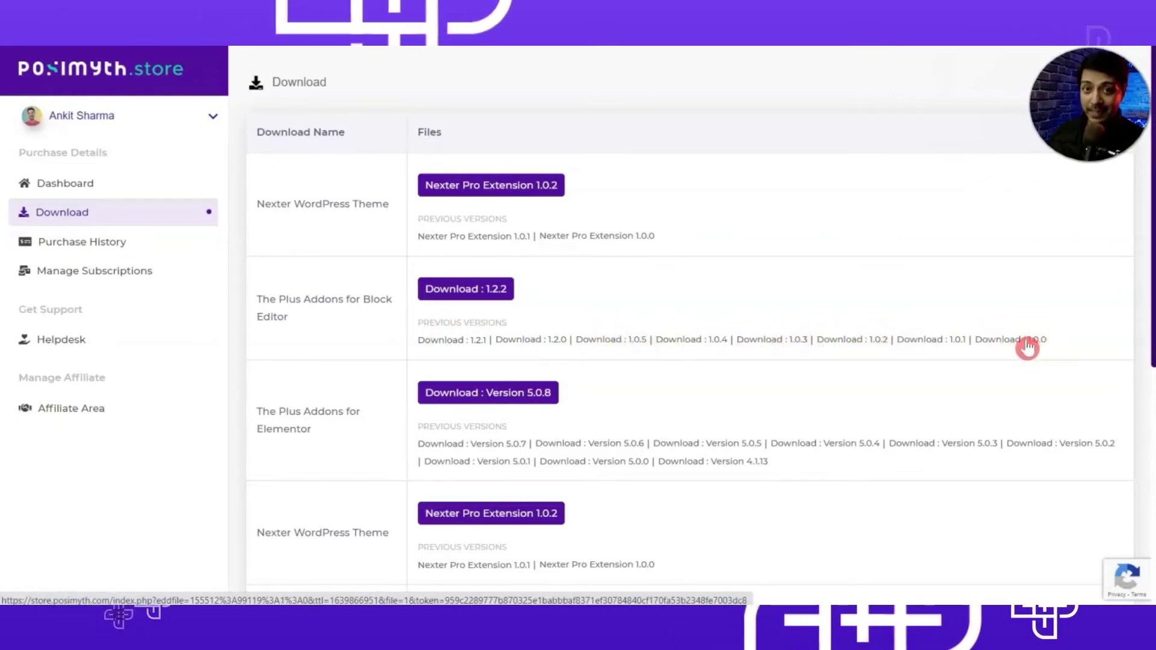
left_click(467, 293)
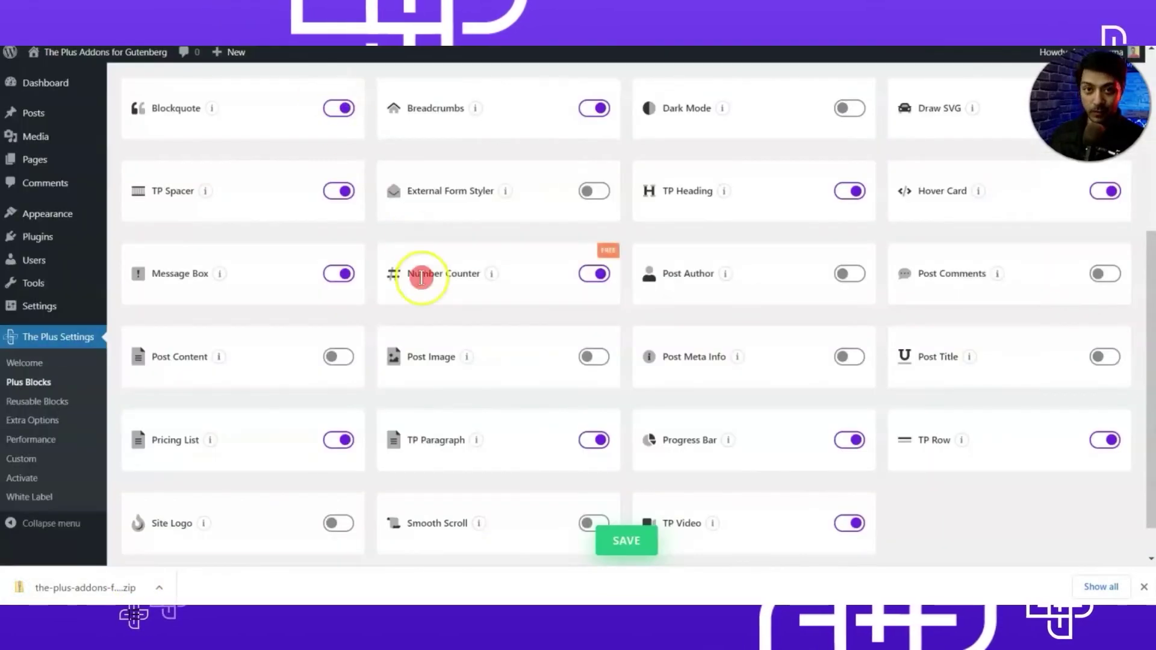
Upload the-plus-addons-for-block-editor-pro-store-V1.2.2.zip through Upload Plugin and install it
mouse_move(55, 241)
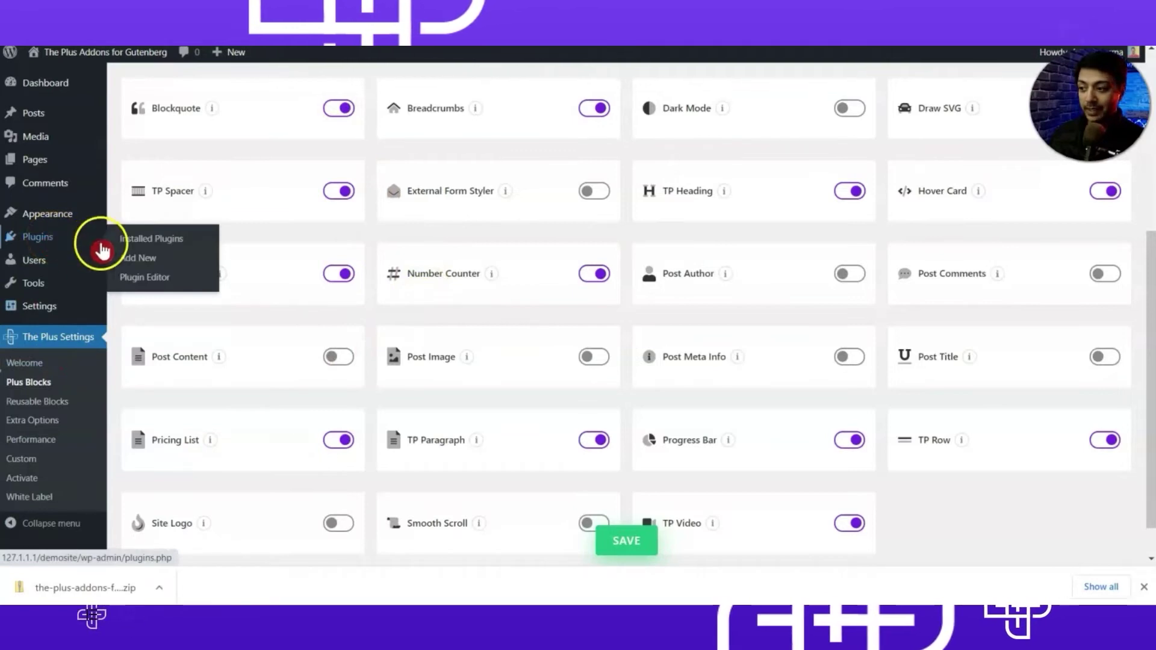
left_click(143, 261)
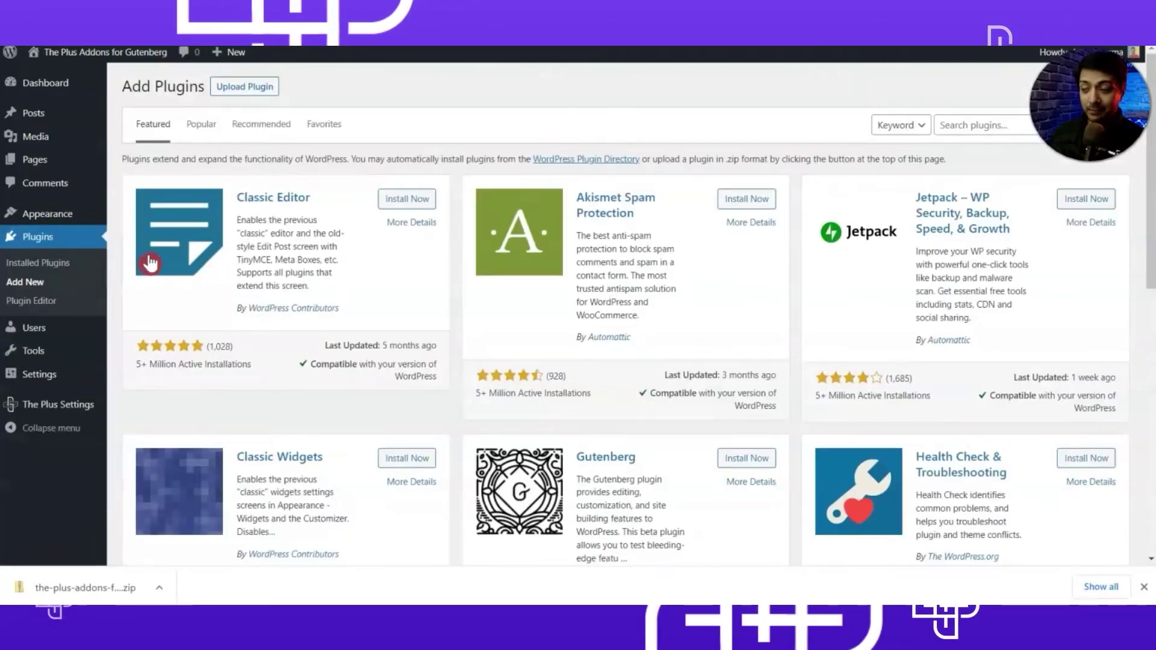
left_click(225, 84)
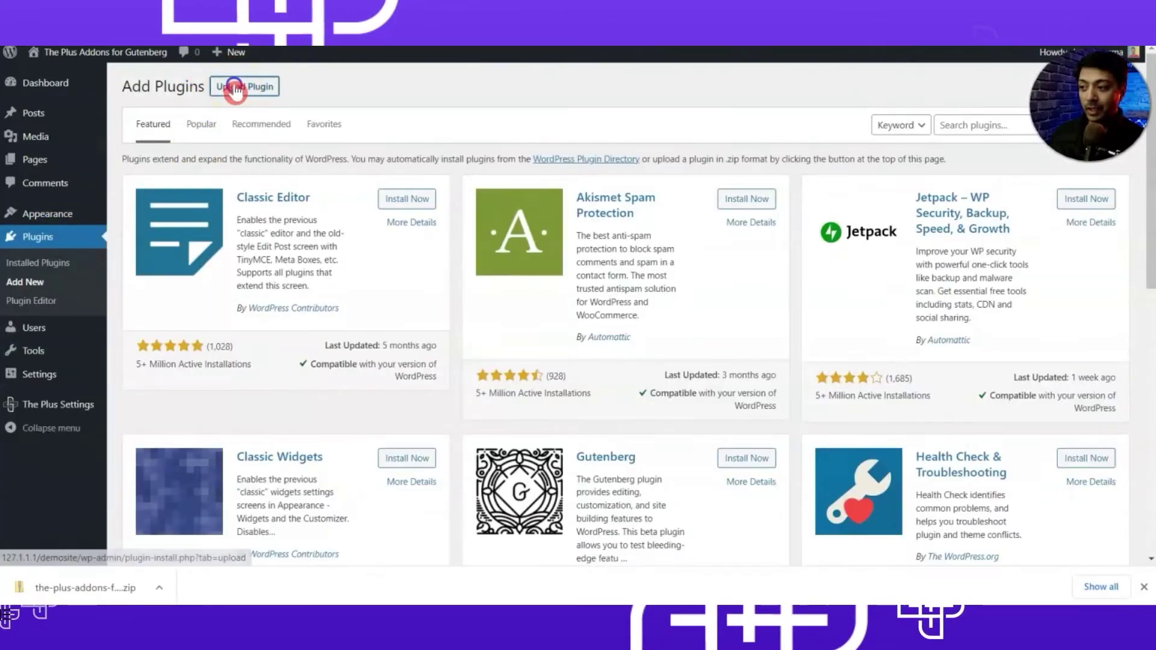
left_click(226, 84)
left_click(545, 212)
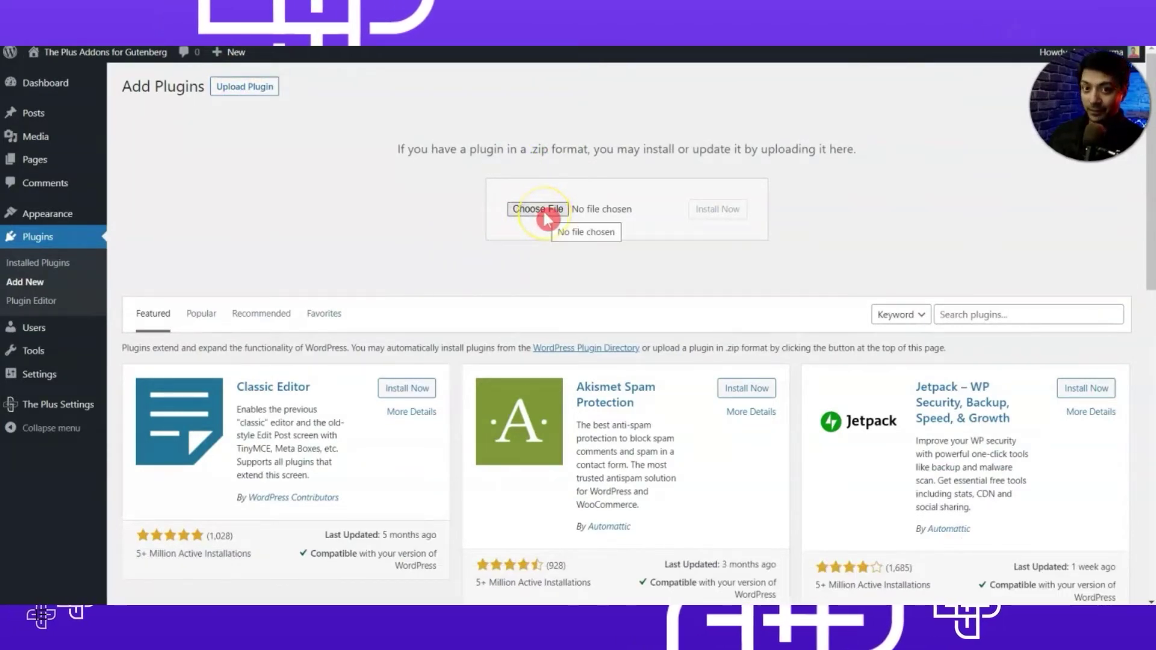
left_click(536, 211)
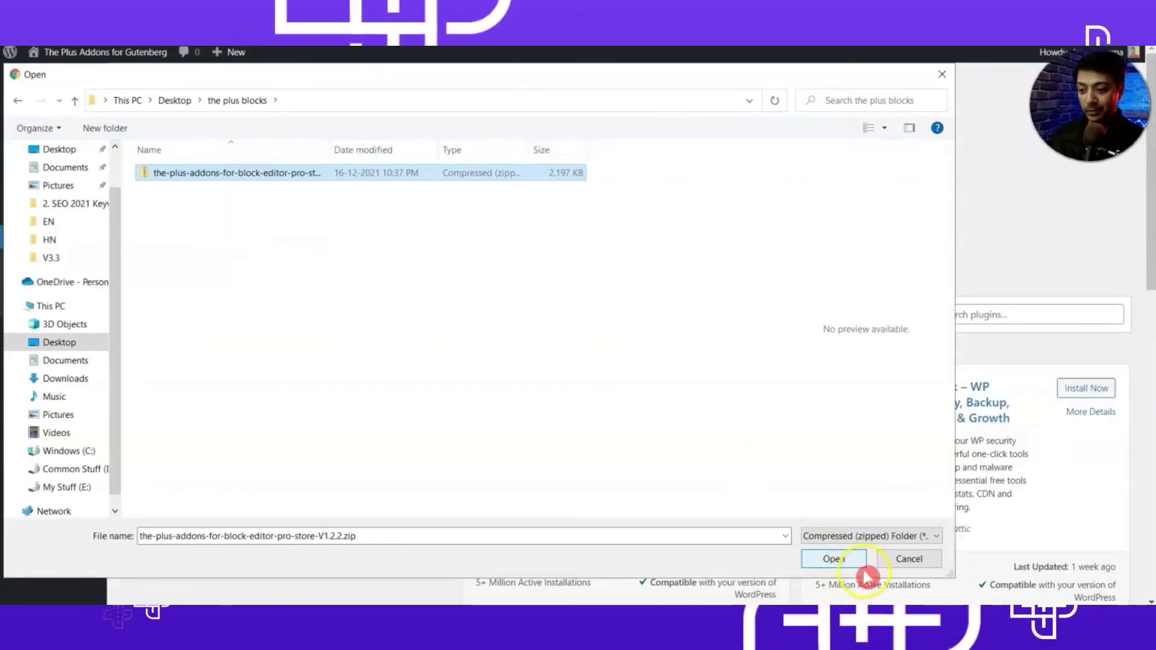
left_click(834, 559)
left_click(711, 211)
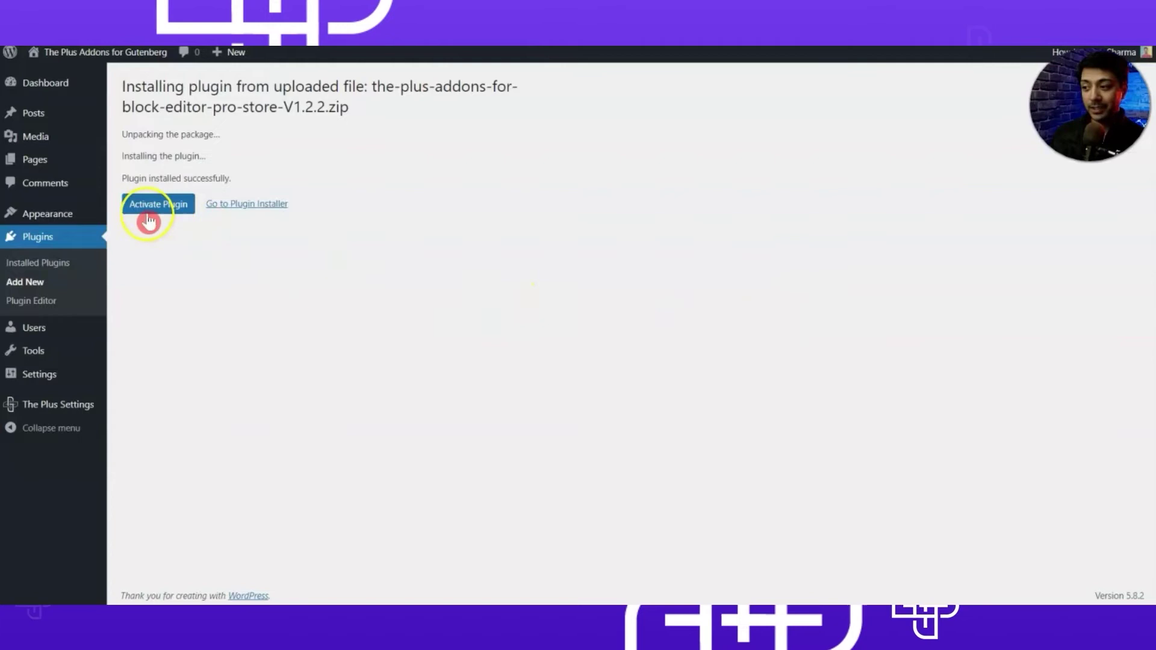
Activate the Pro plugin and go to the licence key entry page from the banner
left_click(143, 216)
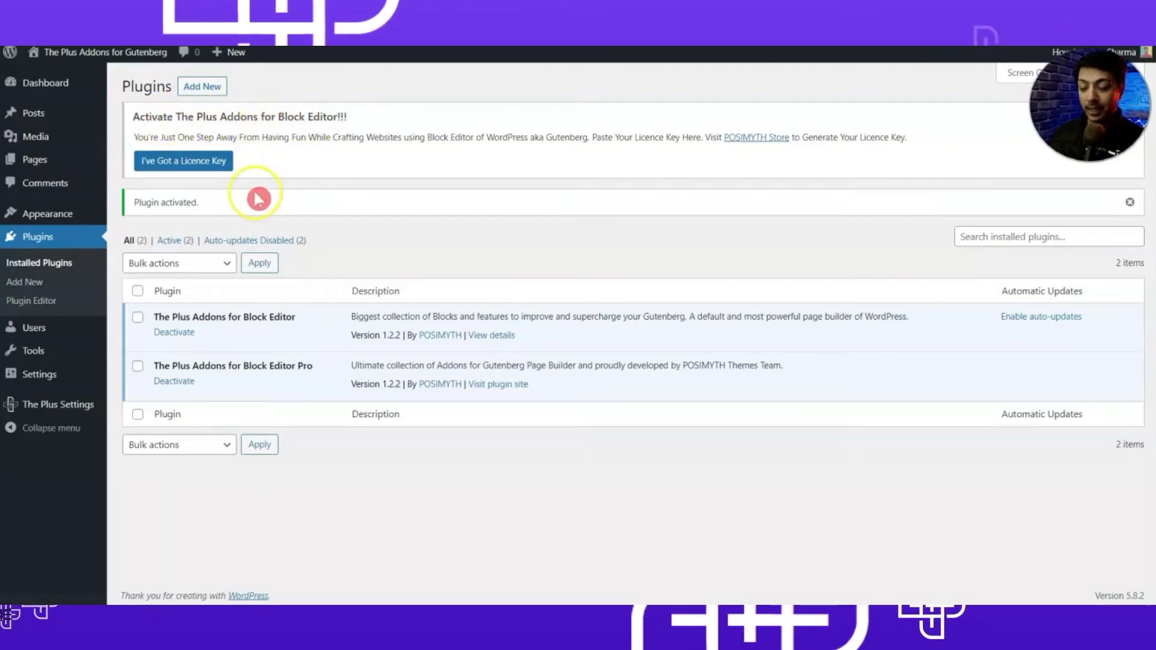
left_click(150, 171)
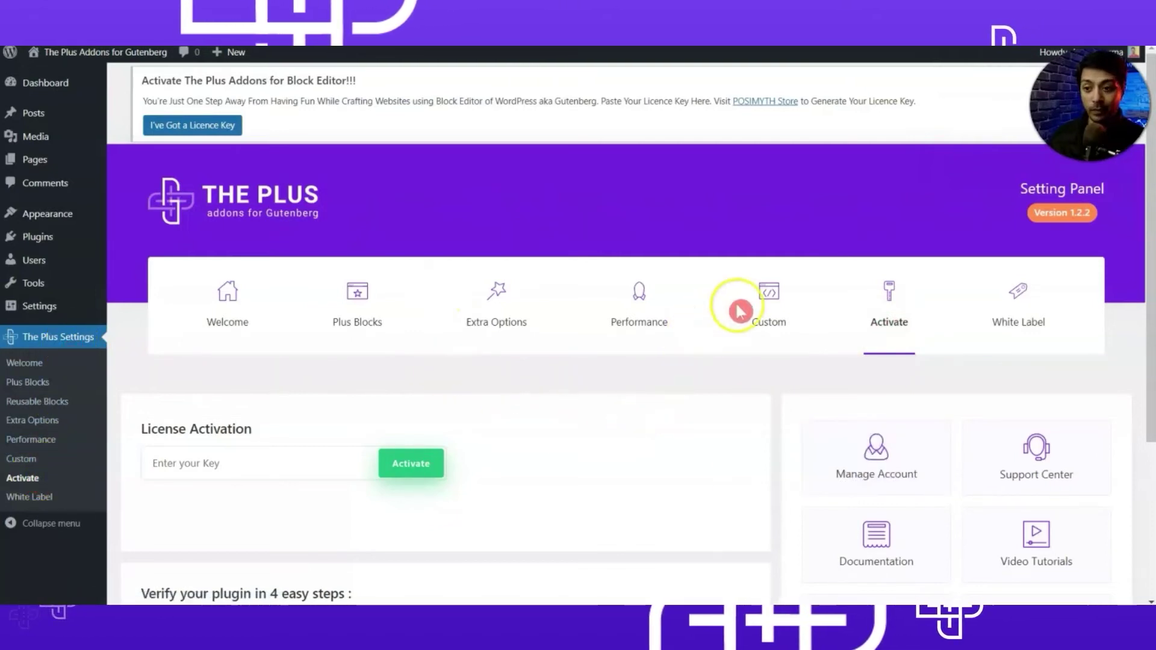
left_click(902, 344)
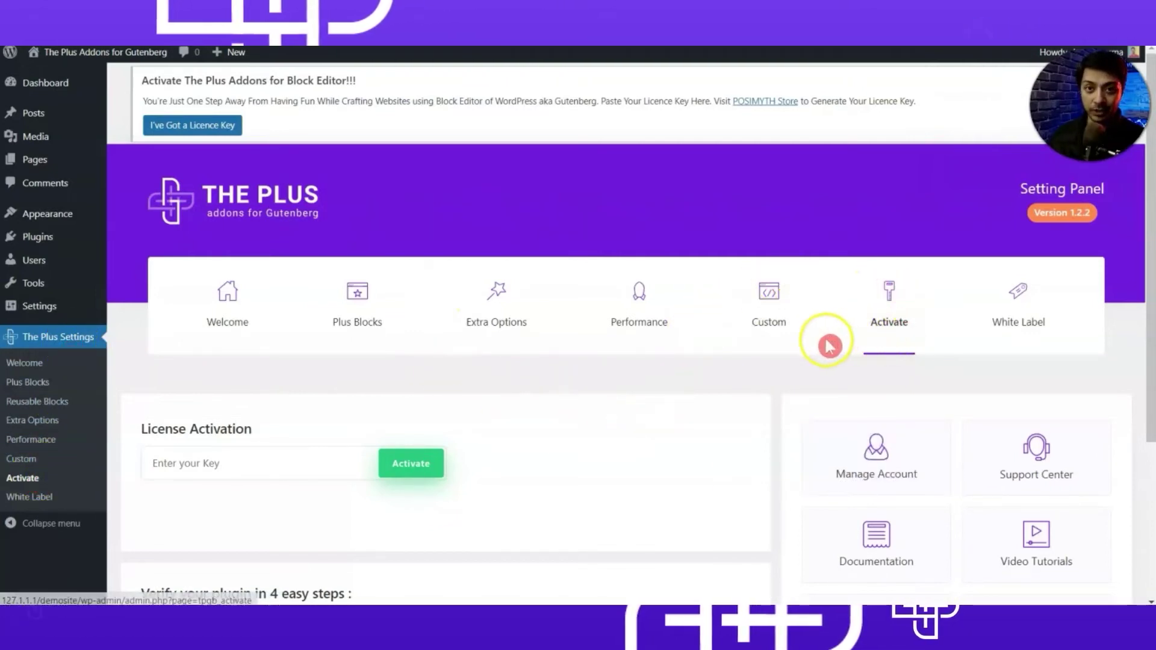
scroll(758, 362, "down", 1)
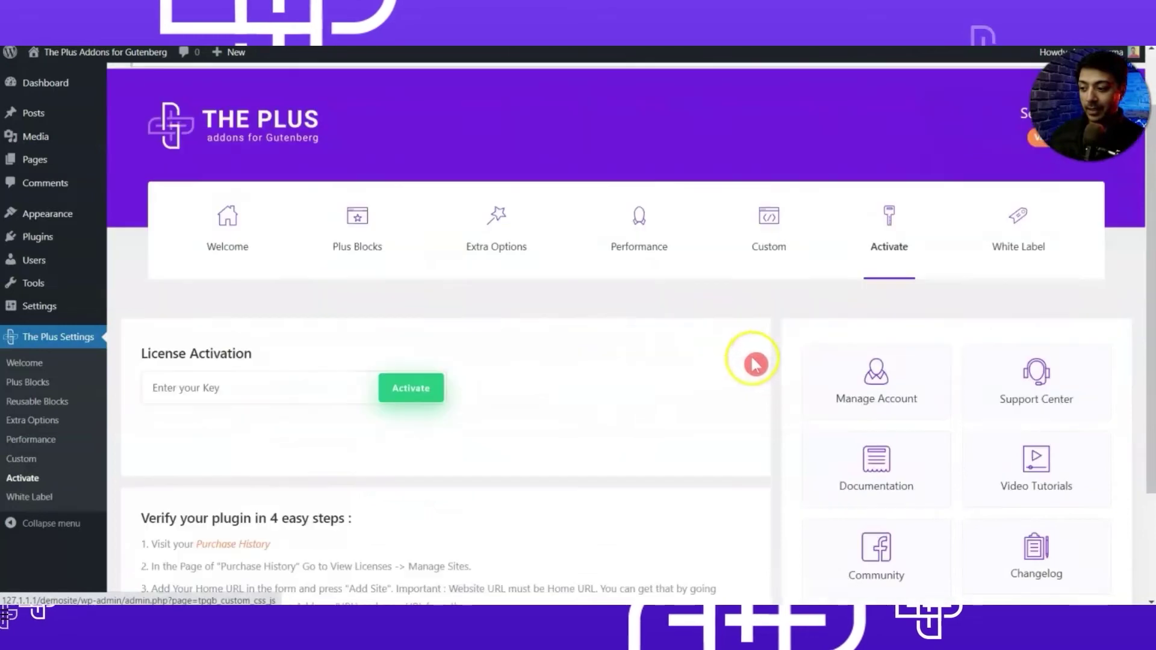
Copy The Plus Addons for Block Editor licence key from the POSIMYTH Store account dashboard
left_click(290, 386)
left_click(644, 213)
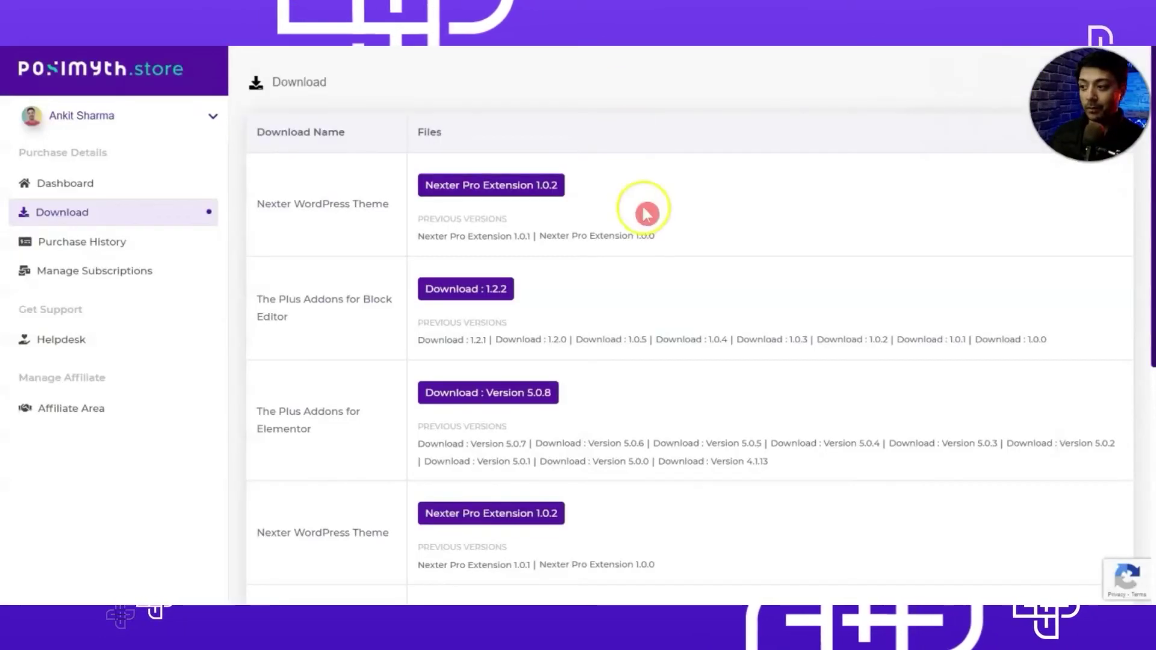
left_click(174, 191)
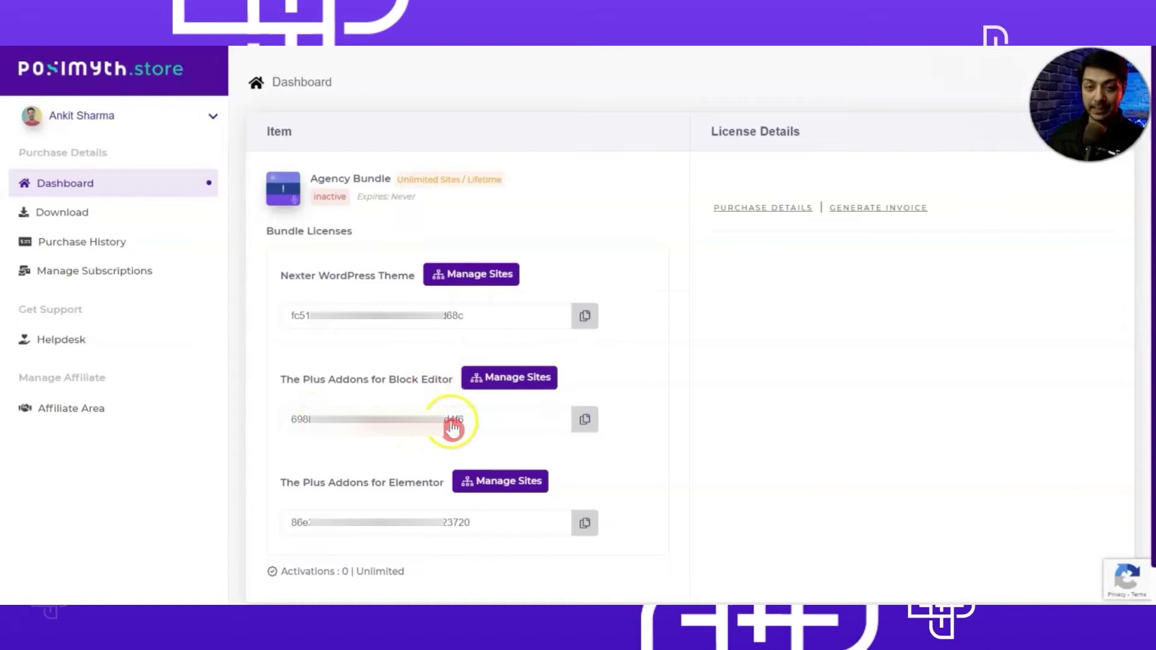
left_click(584, 423)
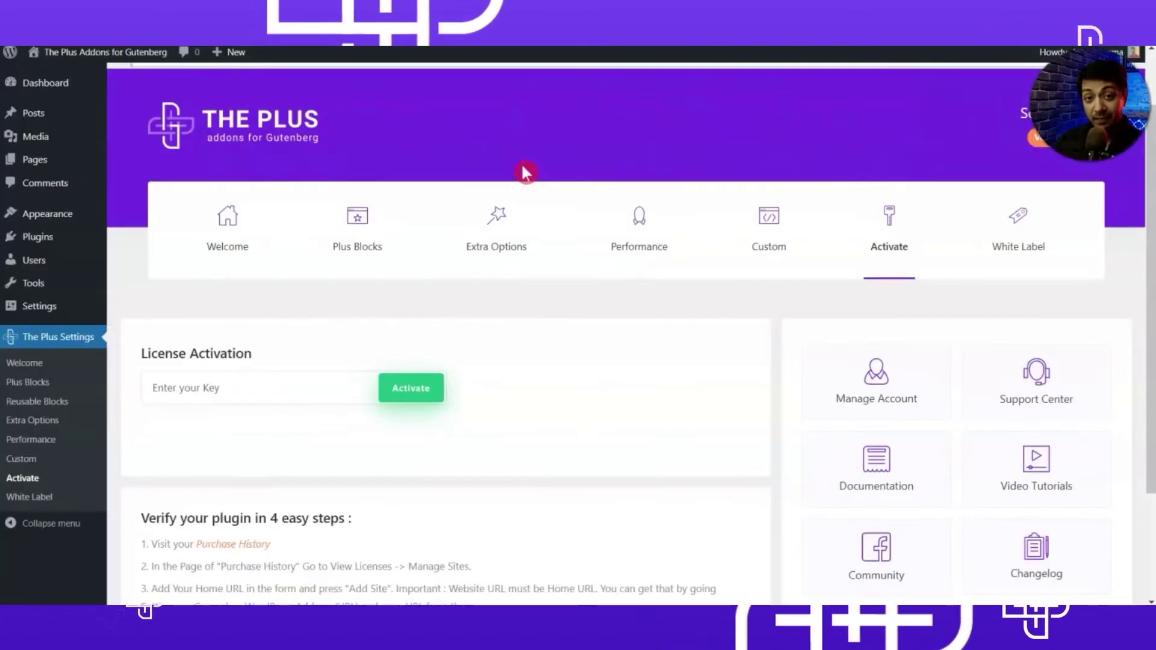
Paste the copied key into the License Activation field and activate it
left_click(291, 377)
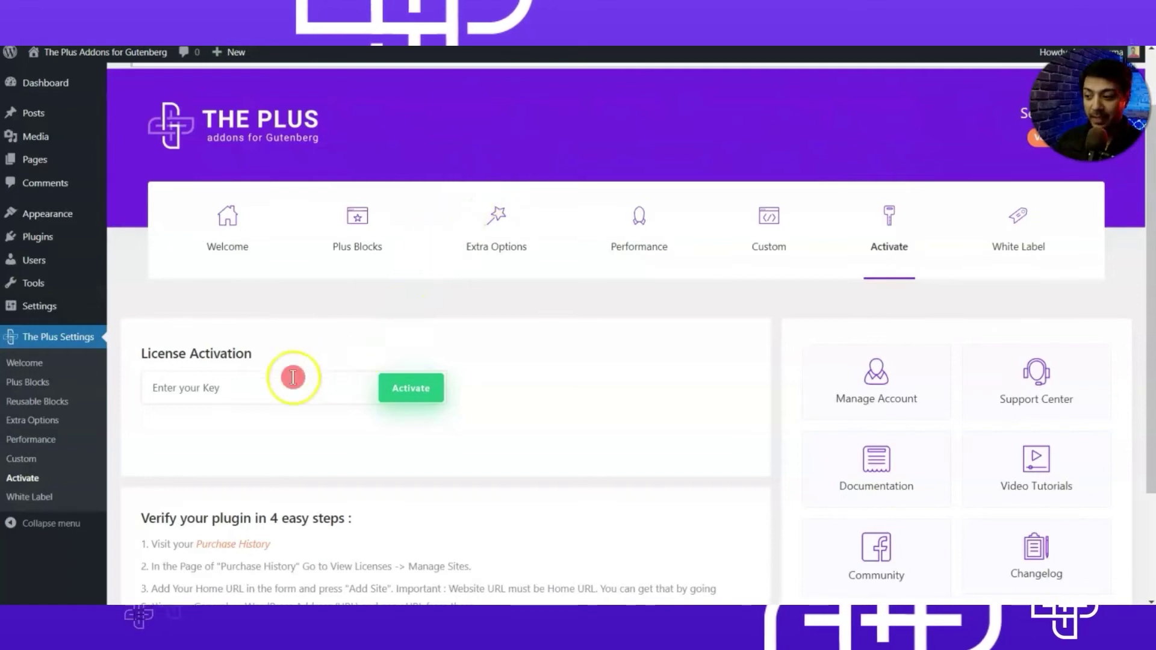
key("ctrl+v")
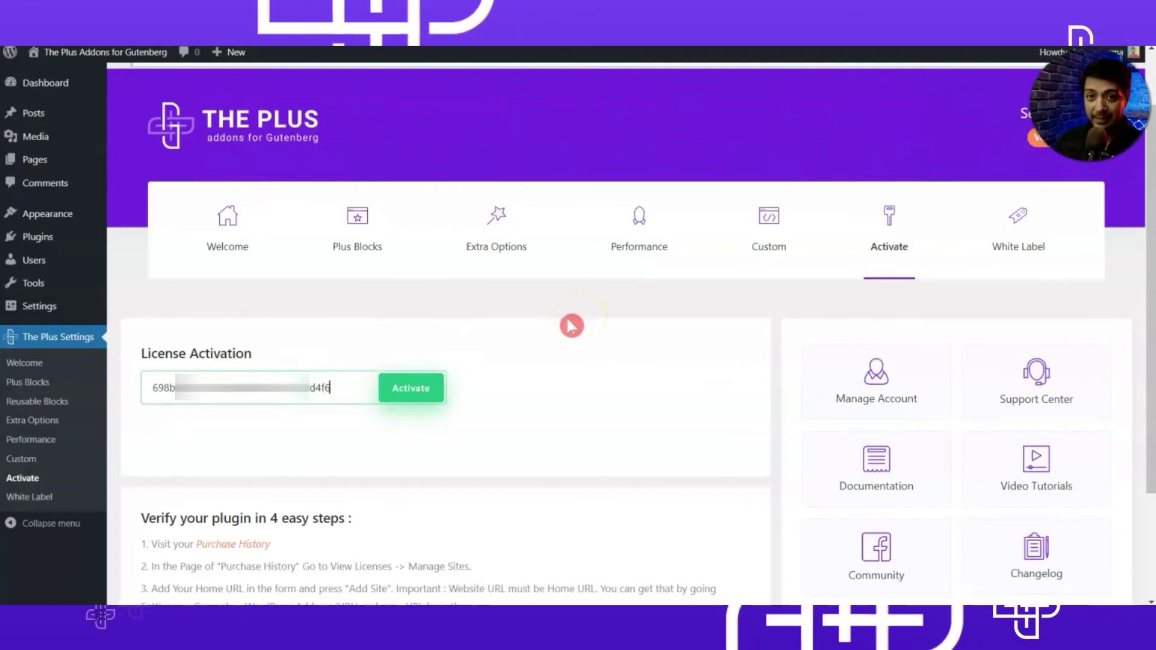
left_click(437, 392)
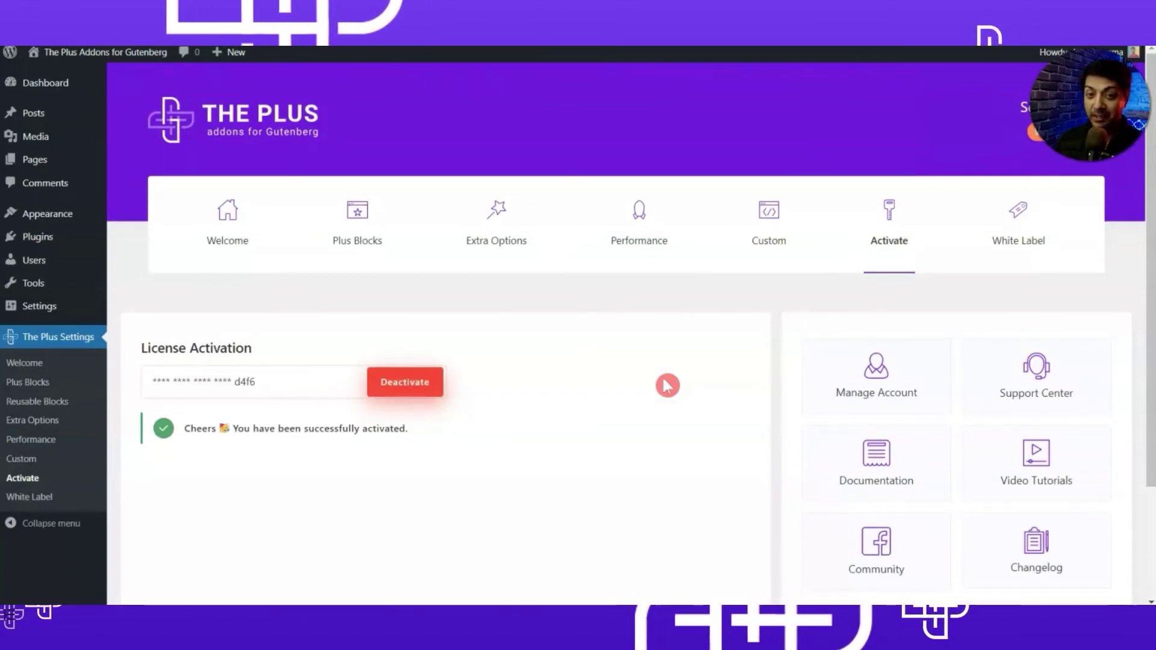
left_click(642, 373)
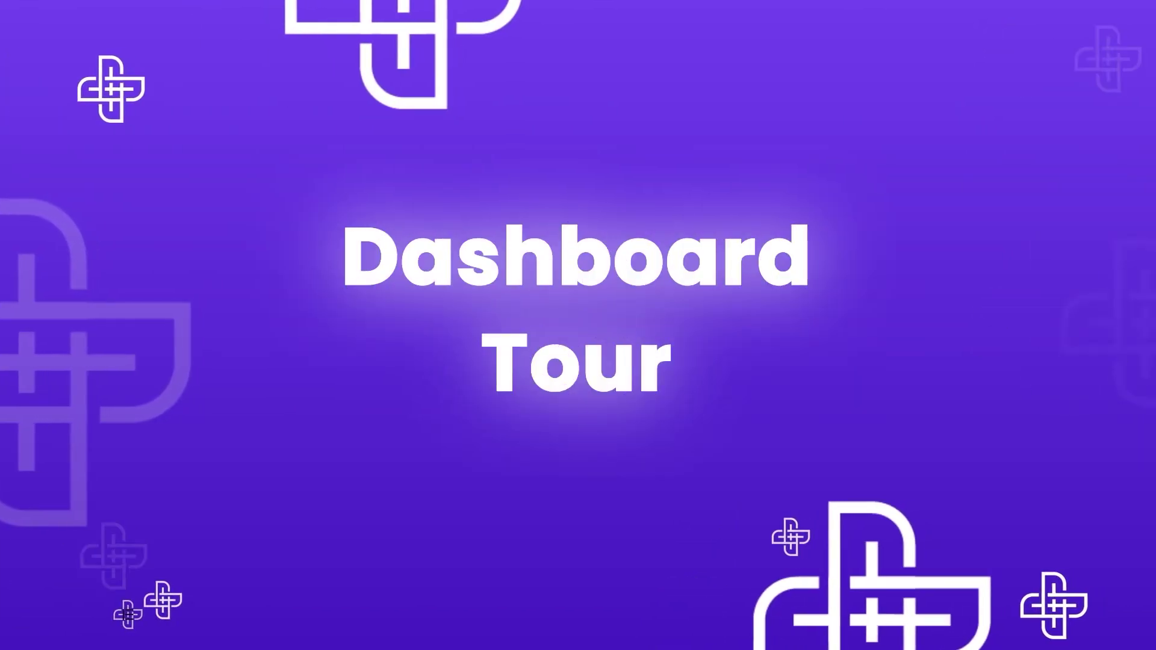
Scroll through the Plus Blocks toggle grid down to TP Video
left_click(356, 244)
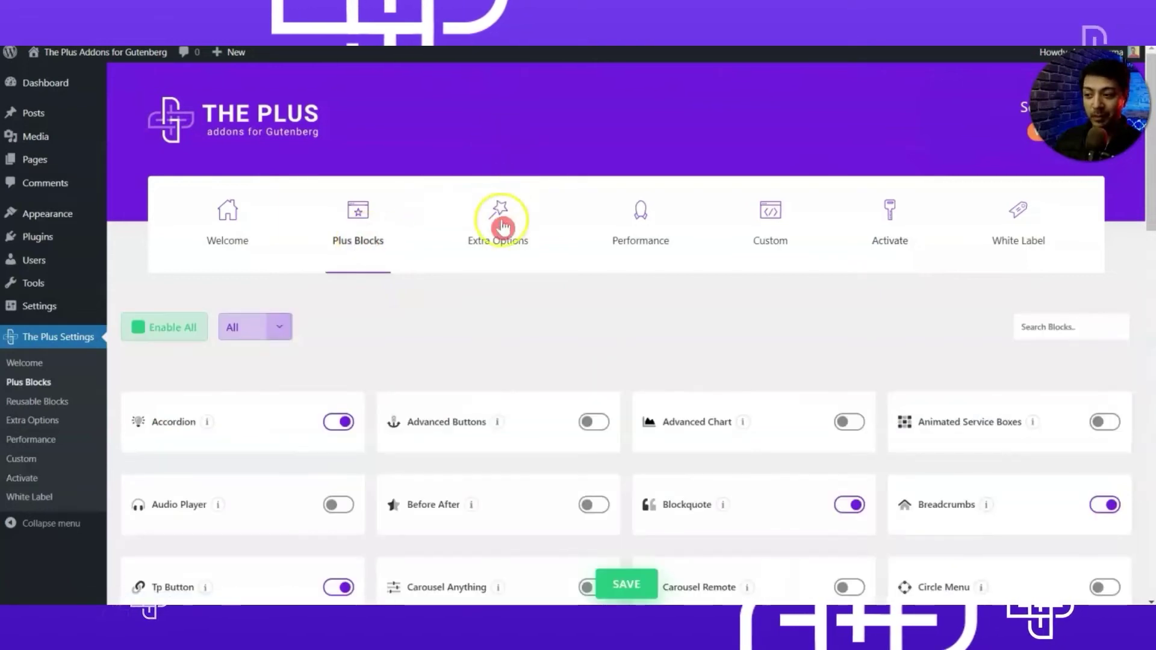
scroll(418, 364, "down", 1)
scroll(418, 365, "down", 14)
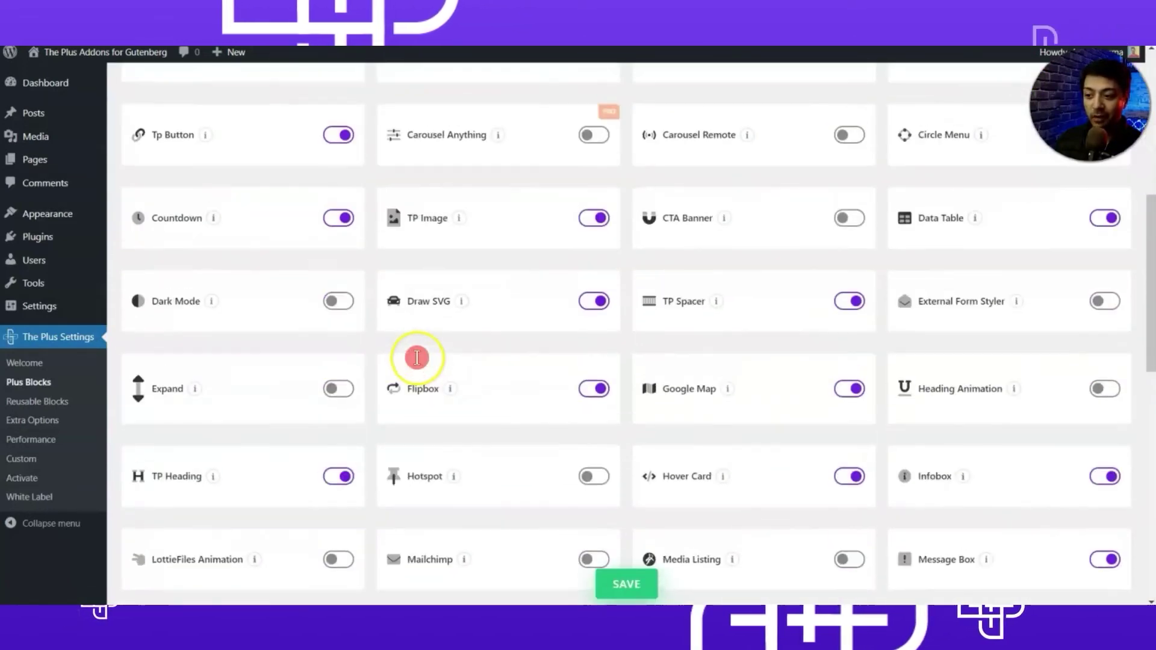
scroll(423, 355, "down", 1)
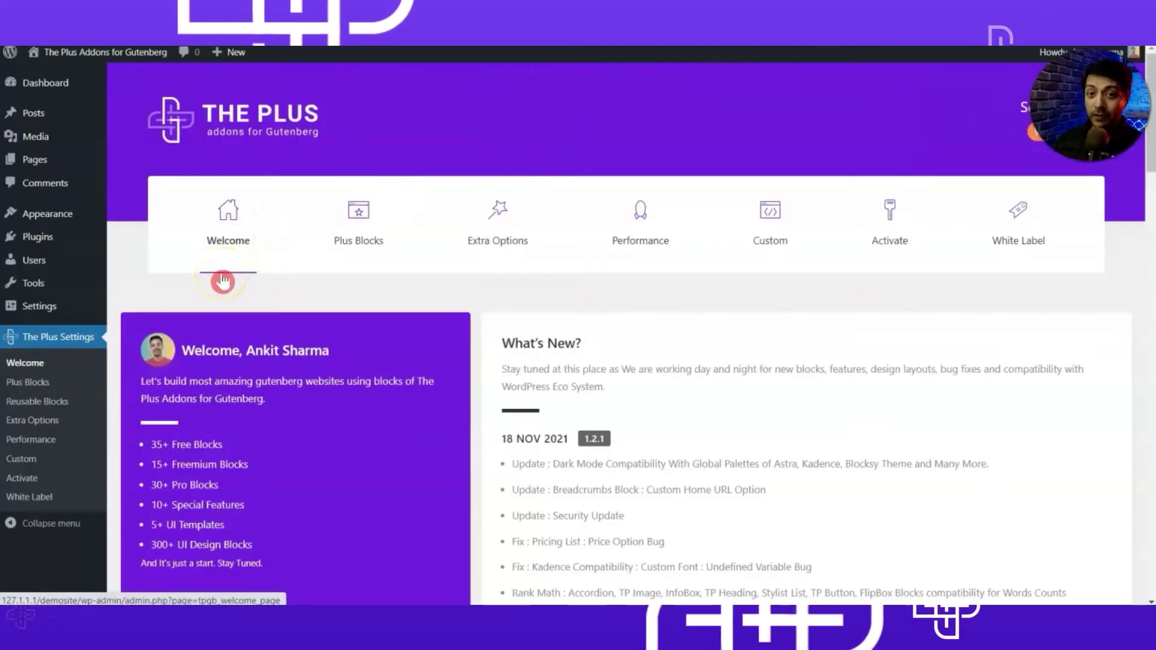
Scroll through the Welcome page's What's New, System Requirement and FAQ sections, then return to Plus Blocks
scroll(224, 246, "down", 6)
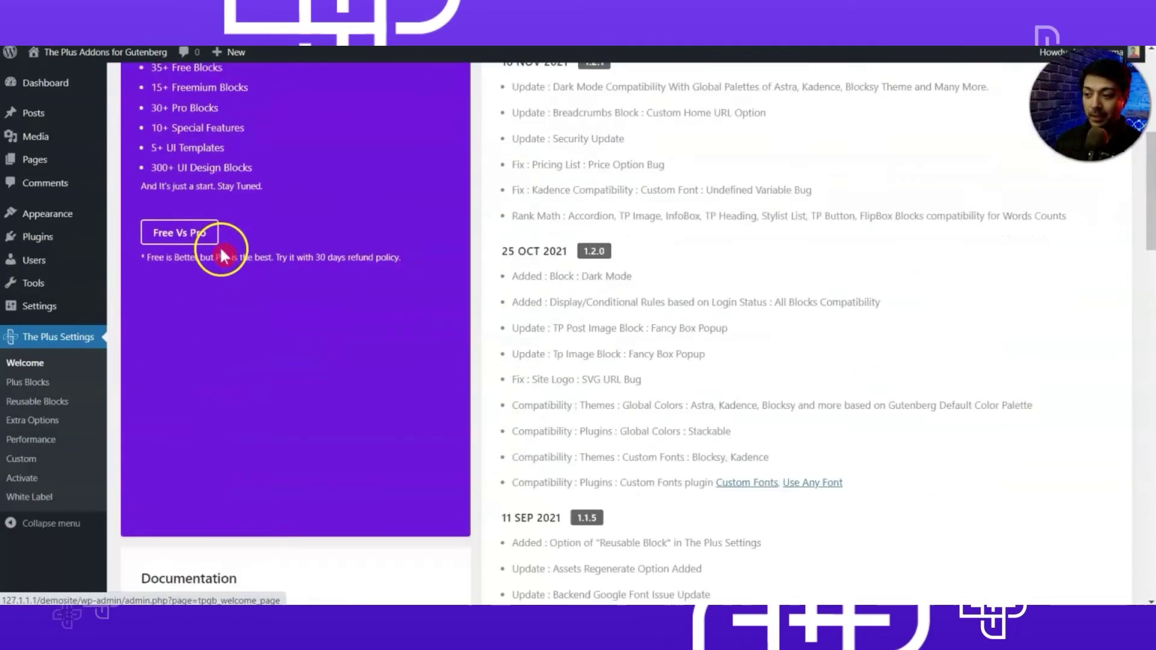
scroll(219, 246, "down", 15)
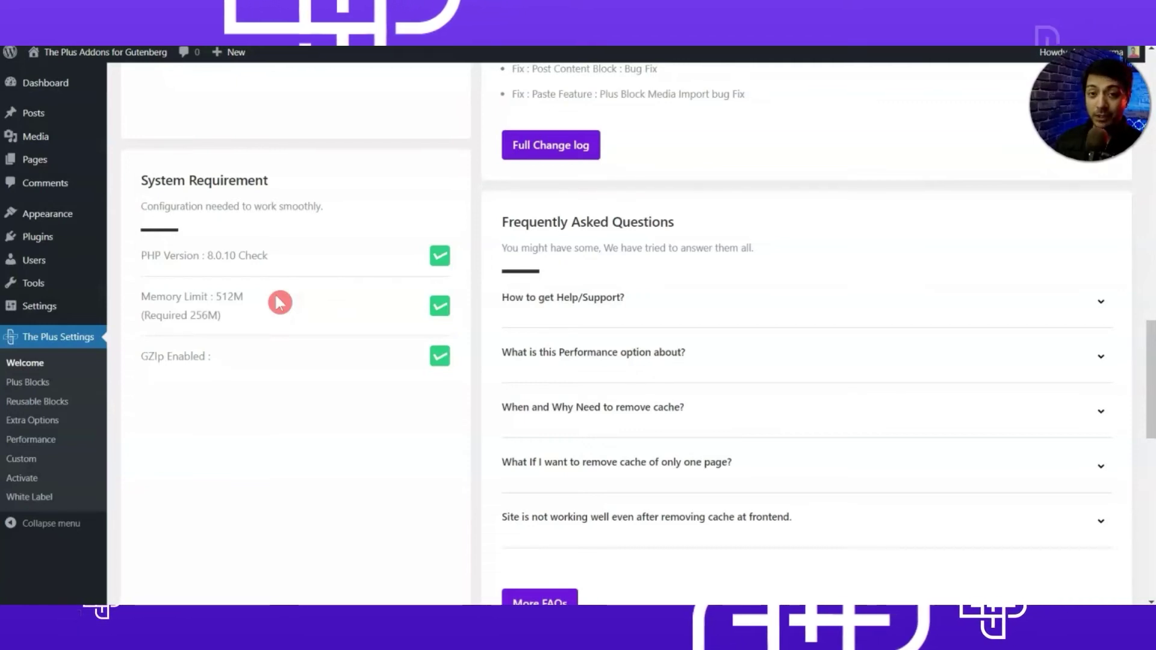
scroll(451, 319, "up", 10)
left_click(356, 240)
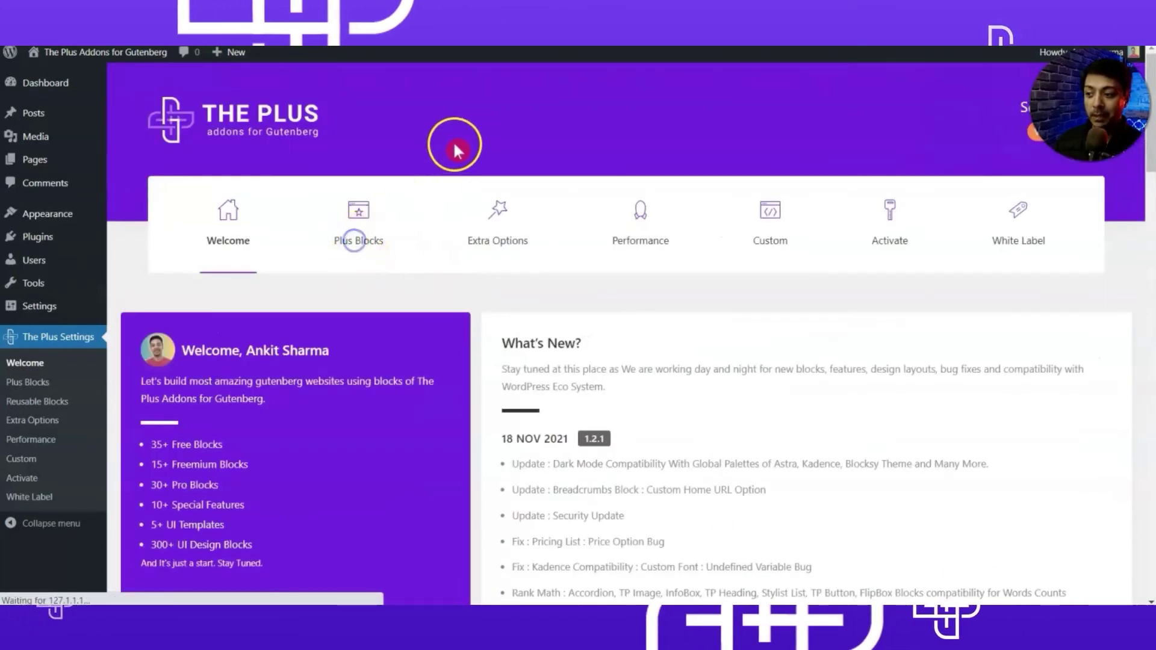
Switch off the Blockquote and Tp Button blocks, then view the Extra Options settings
scroll(748, 387, "down", 2)
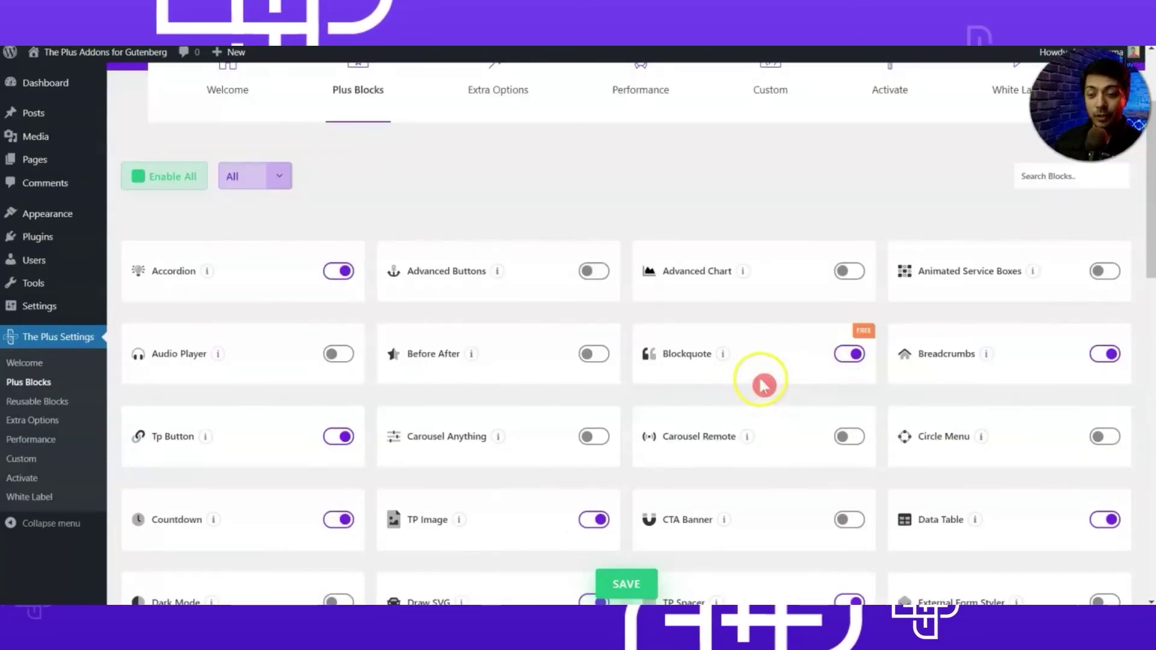
left_click(858, 359)
left_click(348, 435)
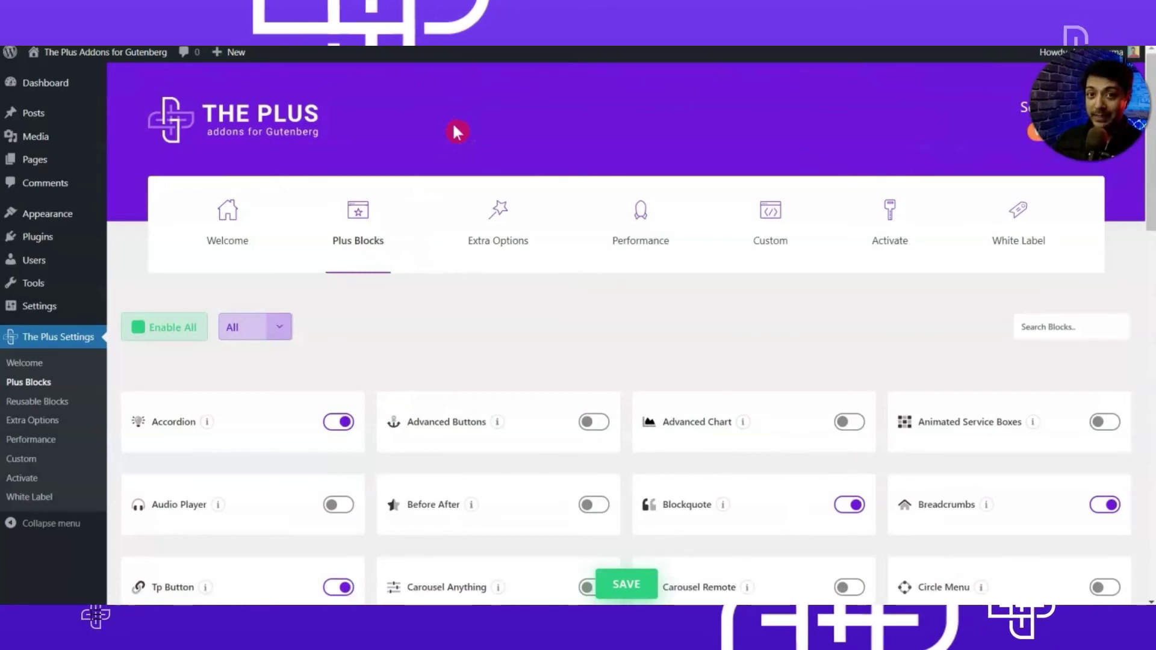
left_click(504, 209)
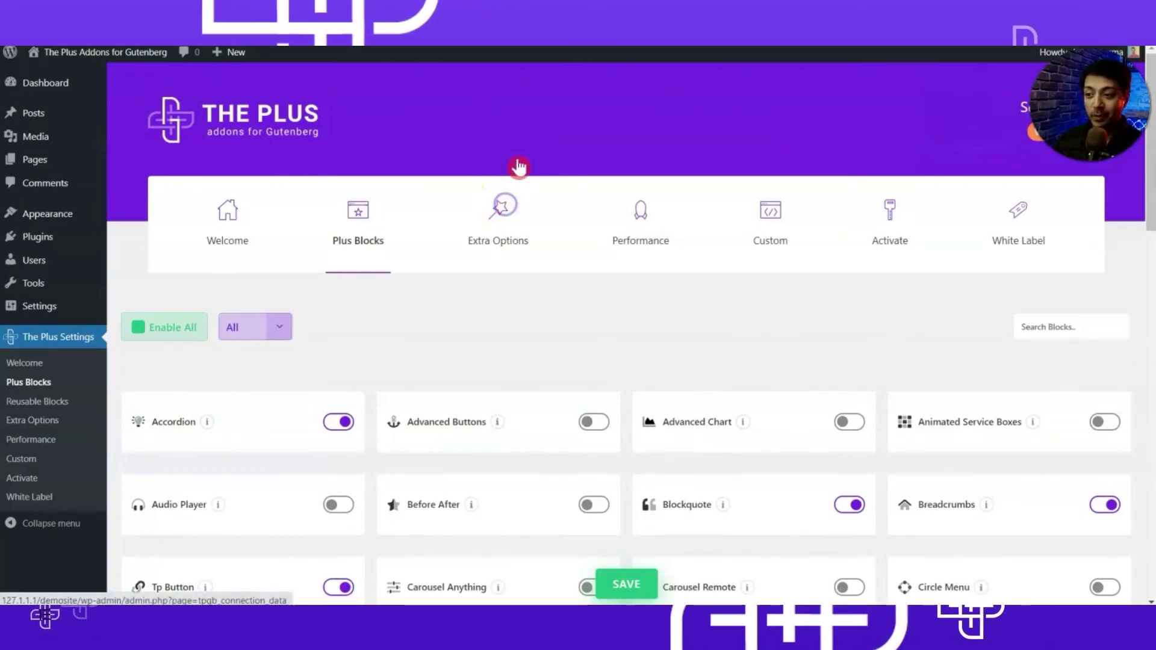
scroll(524, 144, "down", 1)
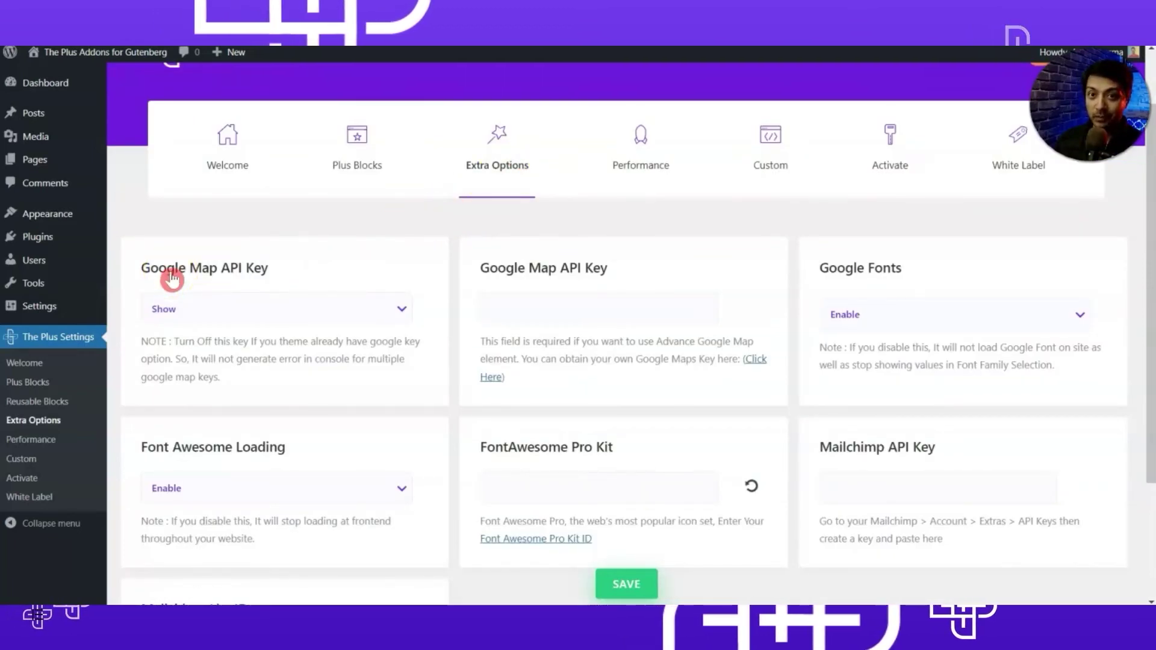
In Extra Options, set Google Map API Key to Hide and disable Google Fonts and Font Awesome loading
left_click(228, 316)
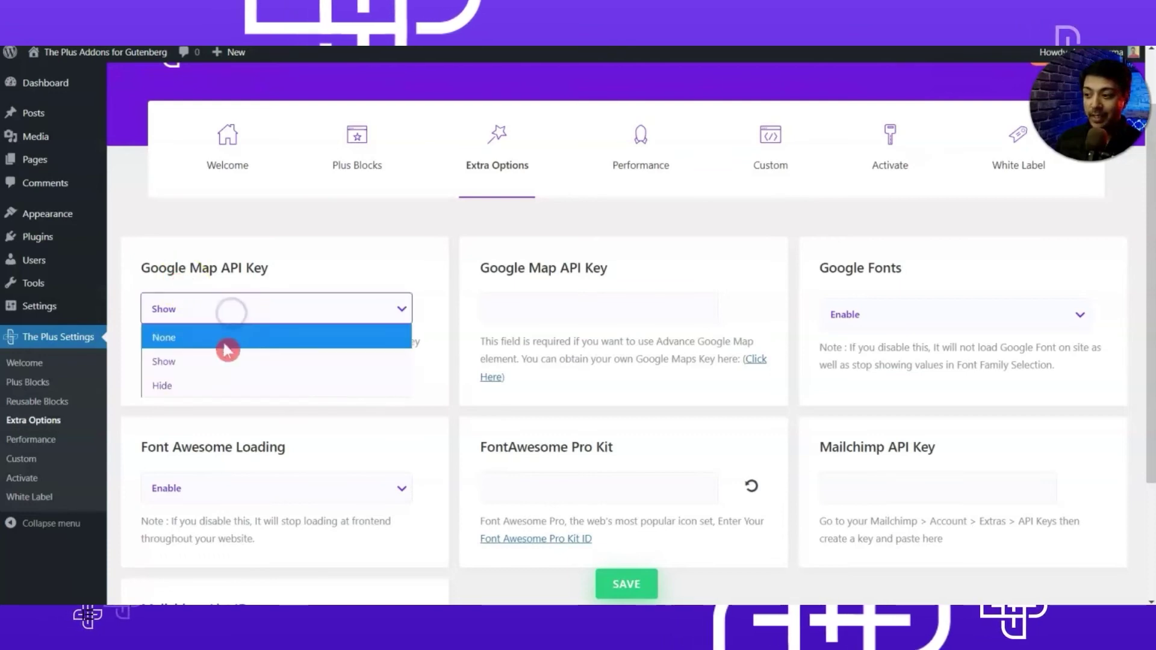
left_click(217, 385)
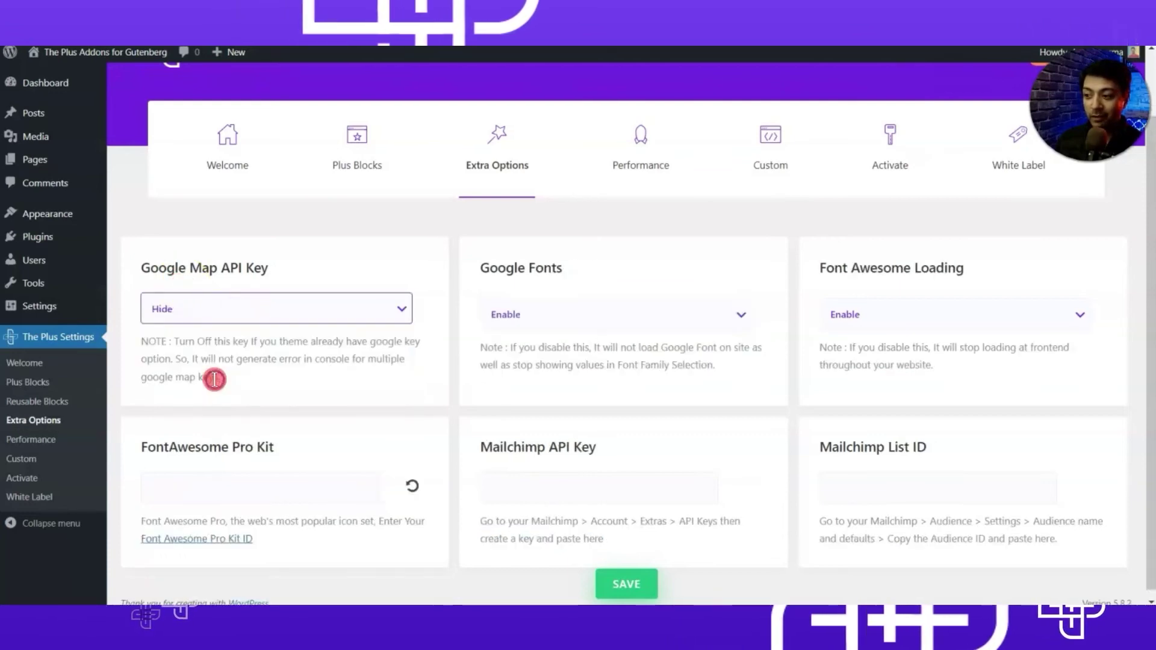
left_click(538, 319)
left_click(529, 374)
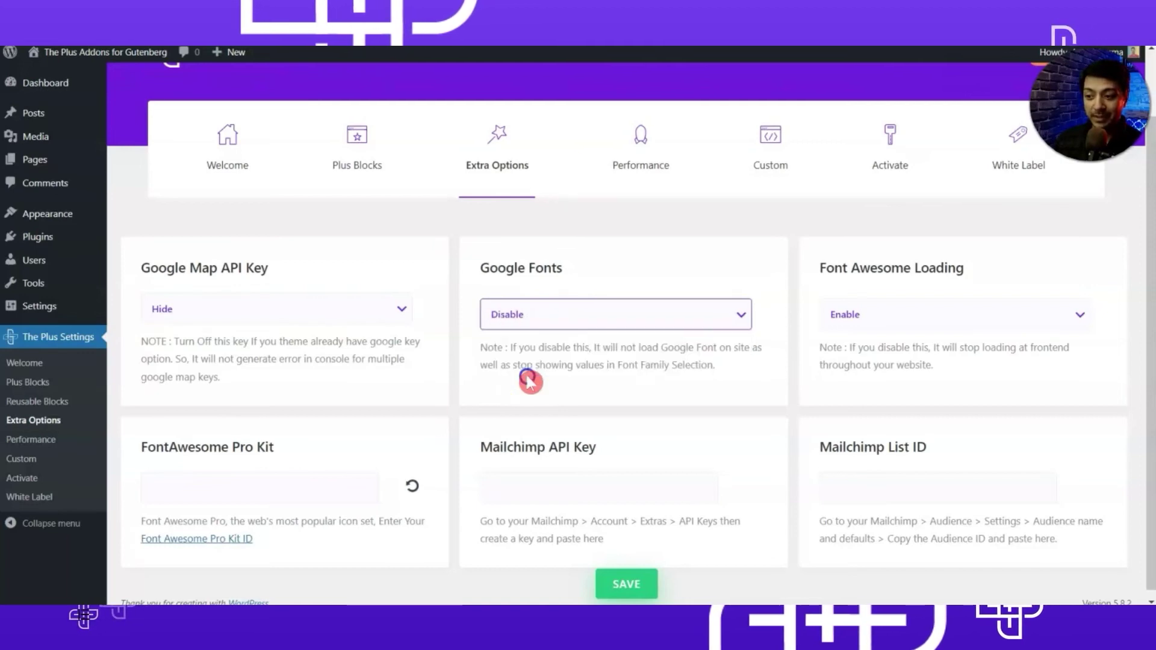
left_click(998, 317)
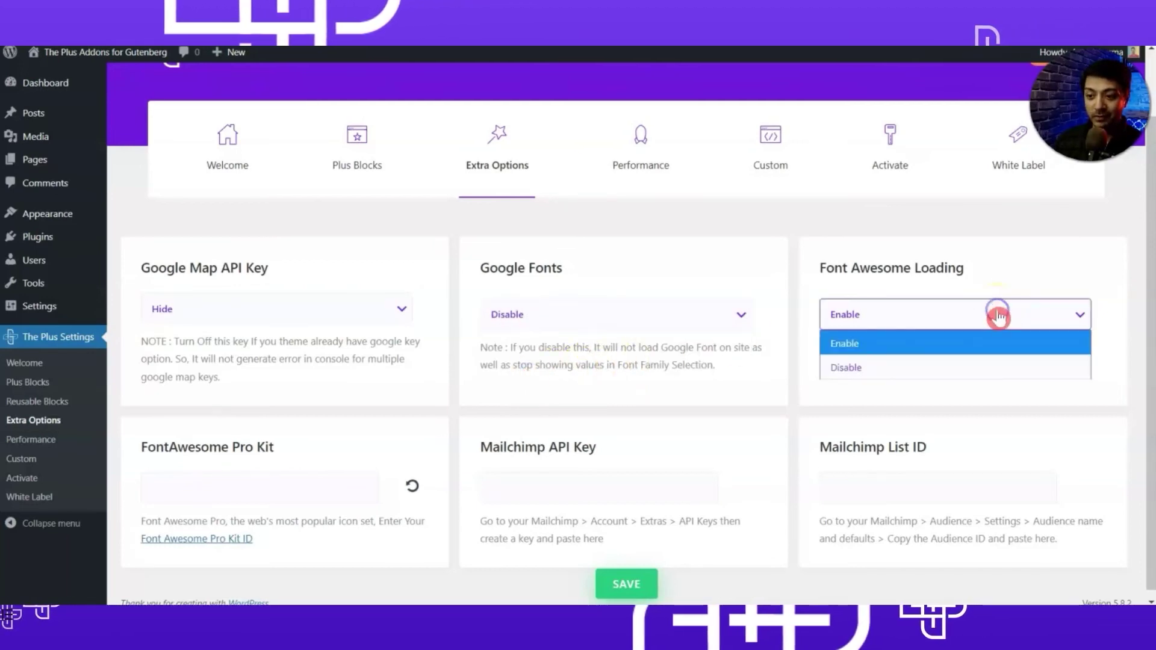
left_click(958, 374)
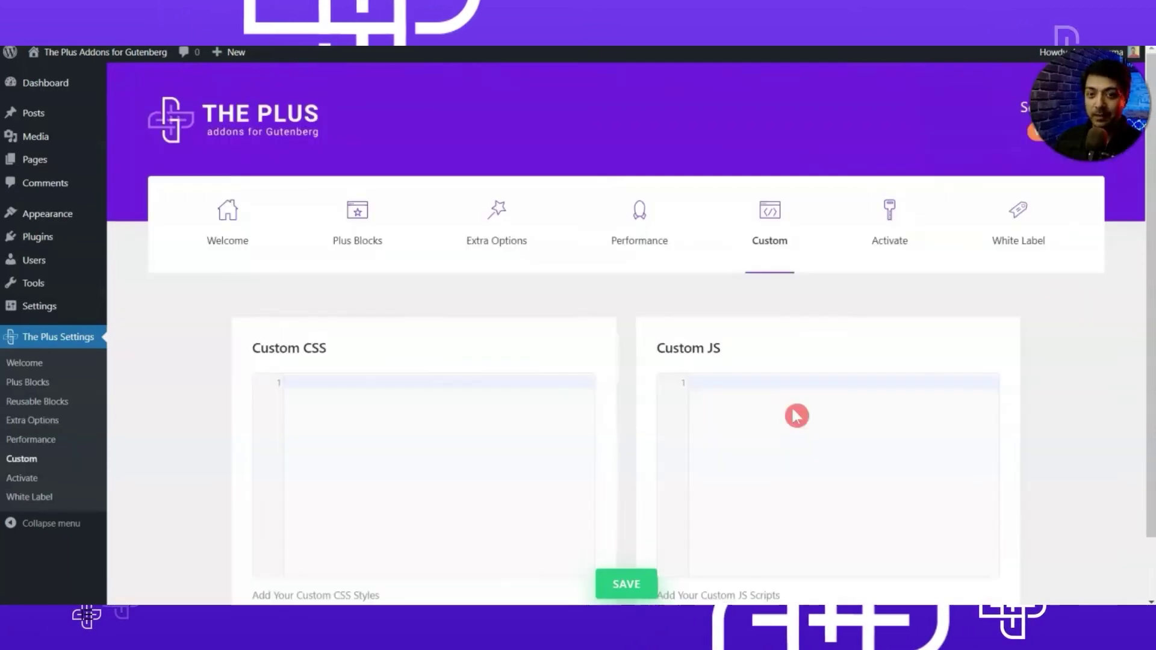
Go to the Custom page and place the cursor in the empty Custom CSS and Custom JS editors
left_click(769, 250)
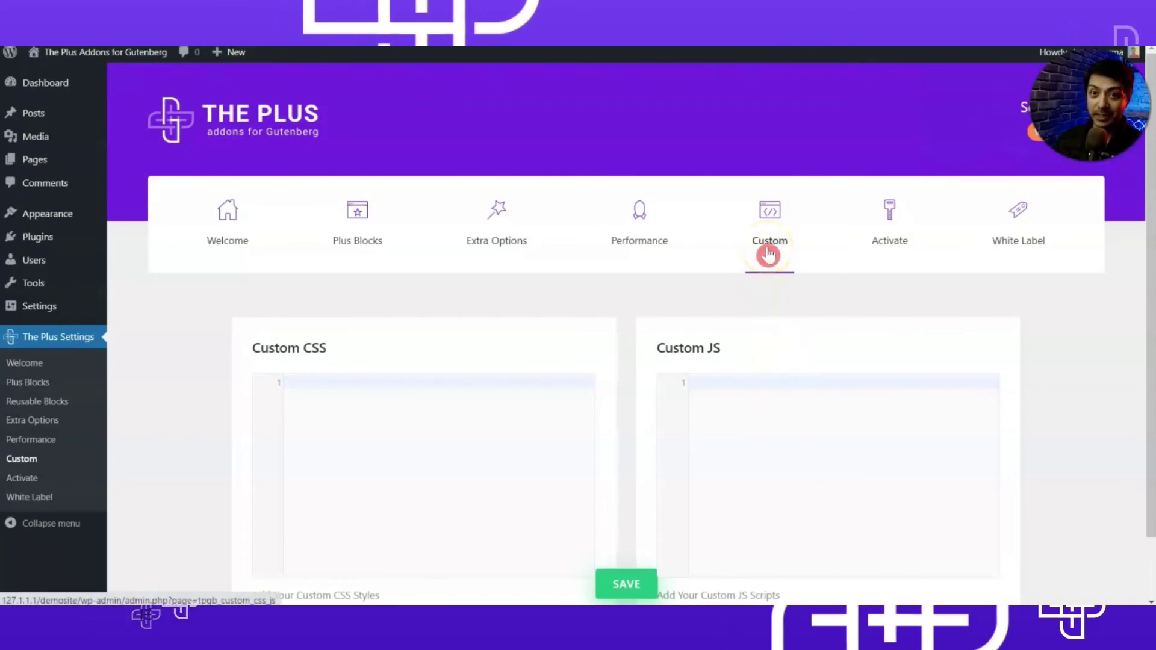
left_click(348, 416)
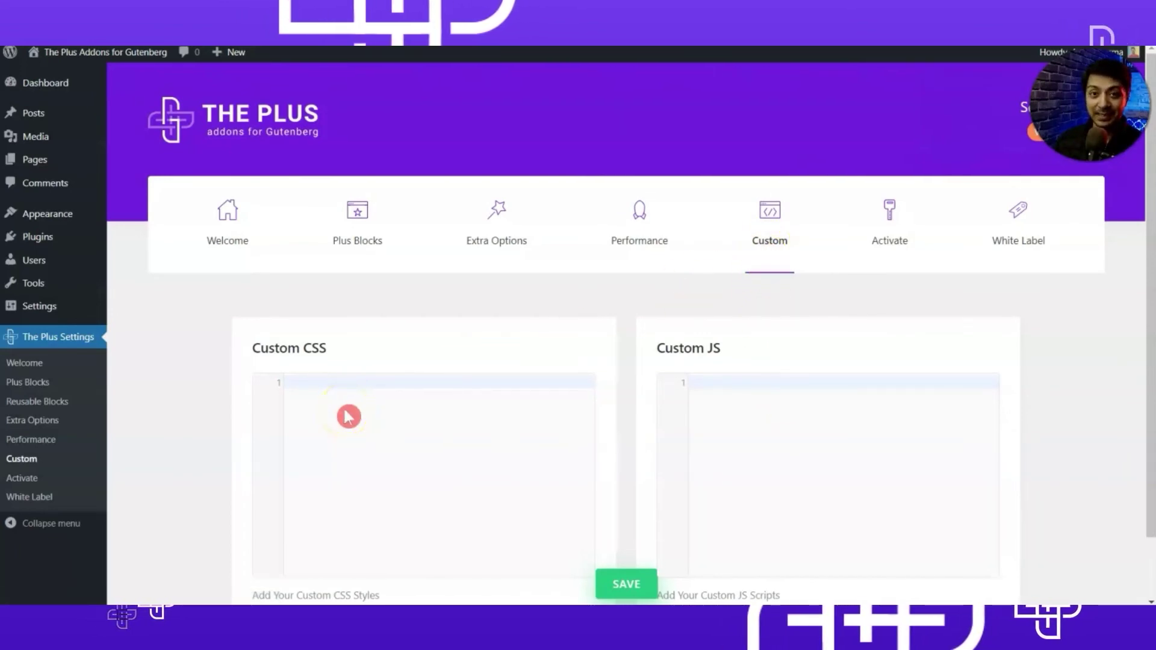
left_click(732, 391)
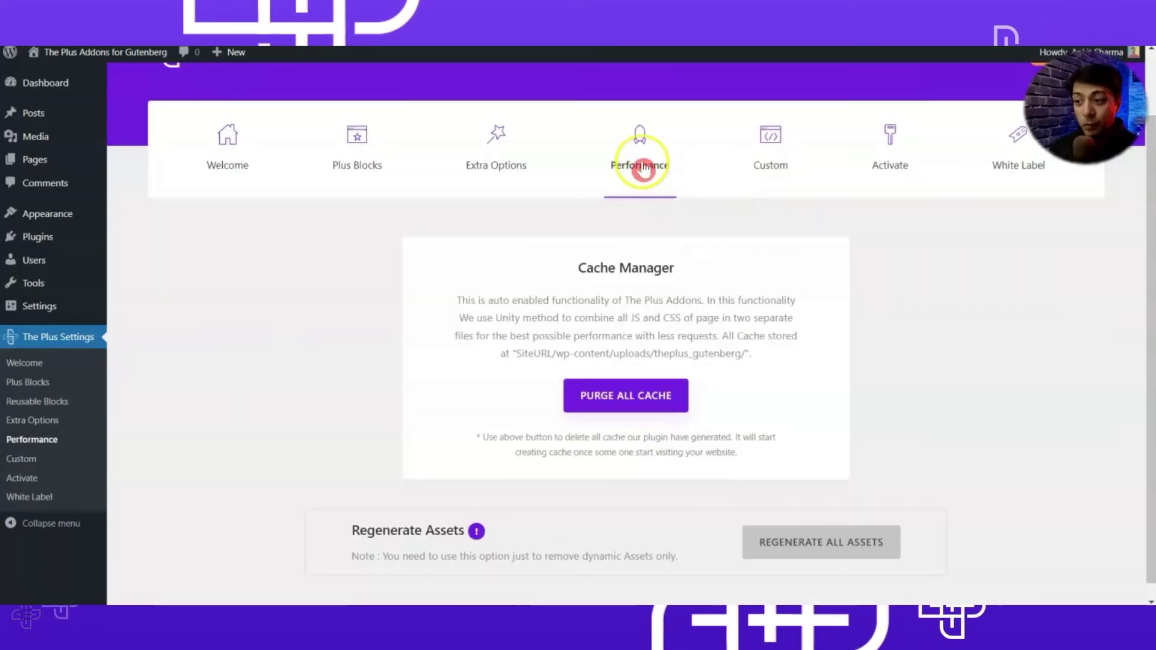
View the Performance page with Cache Manager, Purge All Cache and Regenerate Assets
left_click(638, 151)
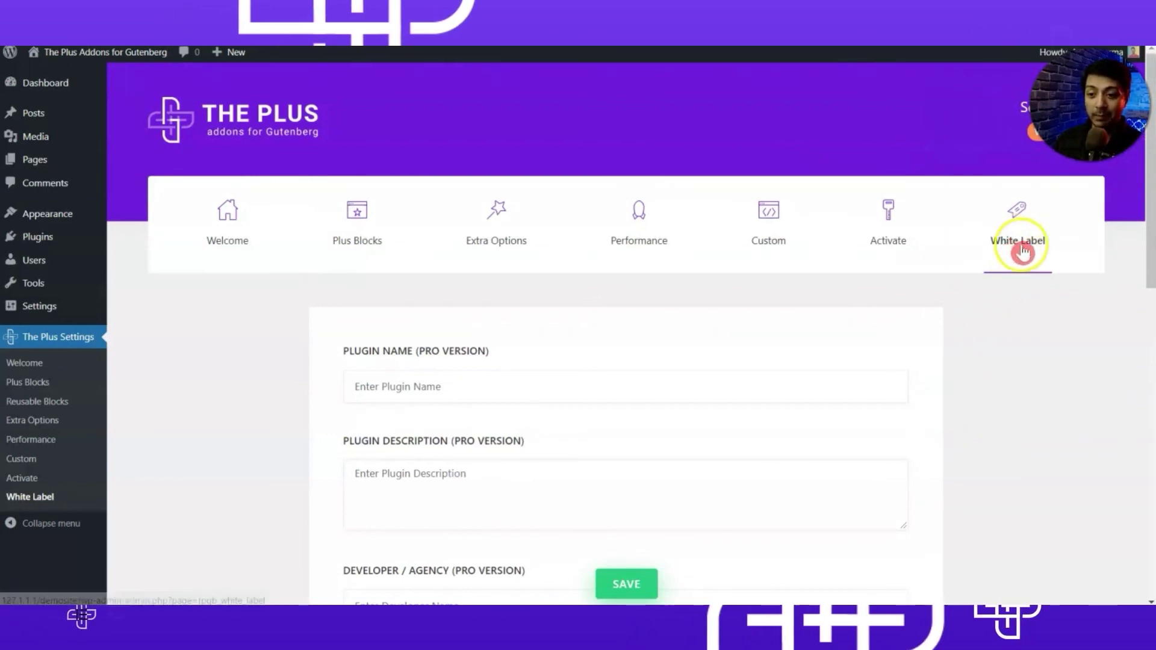
Scroll down through the White Label form to review all its fields
scroll(969, 410, "down", 5)
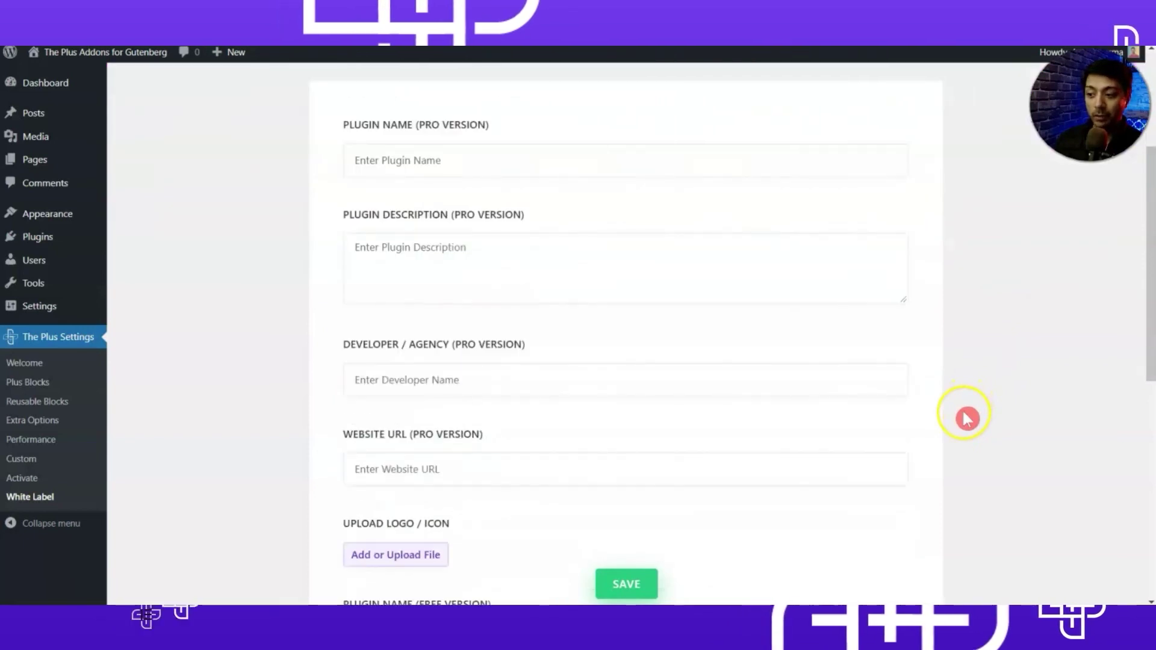
scroll(966, 419, "down", 3)
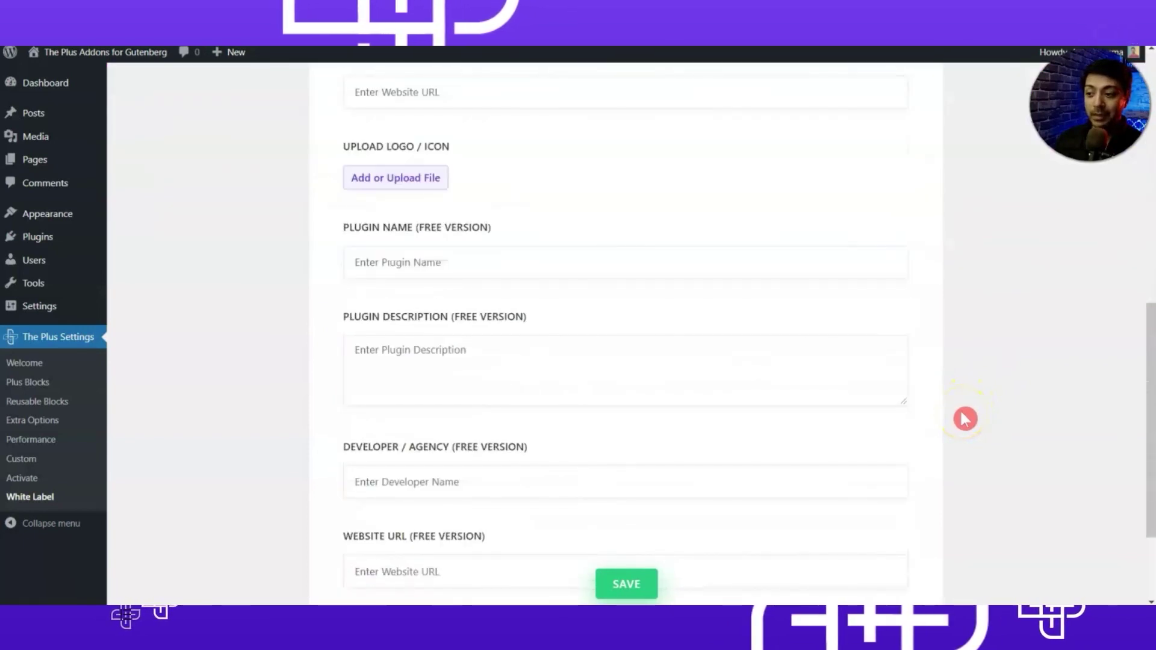
scroll(965, 418, "down", 2)
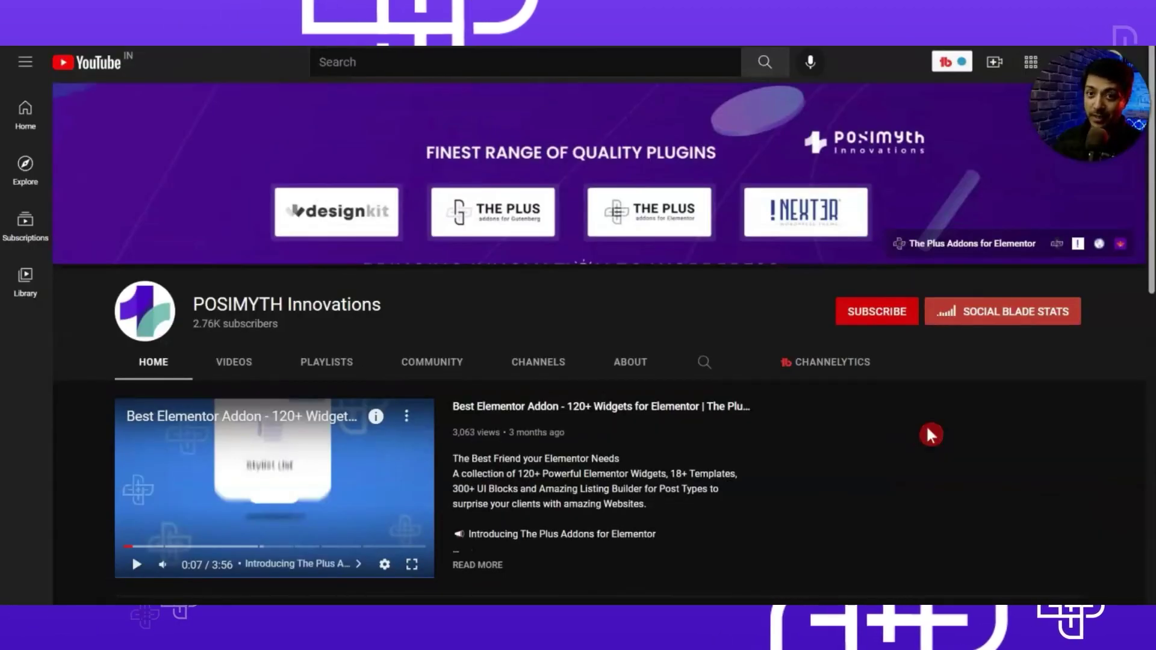
scroll(911, 436, "down", 4)
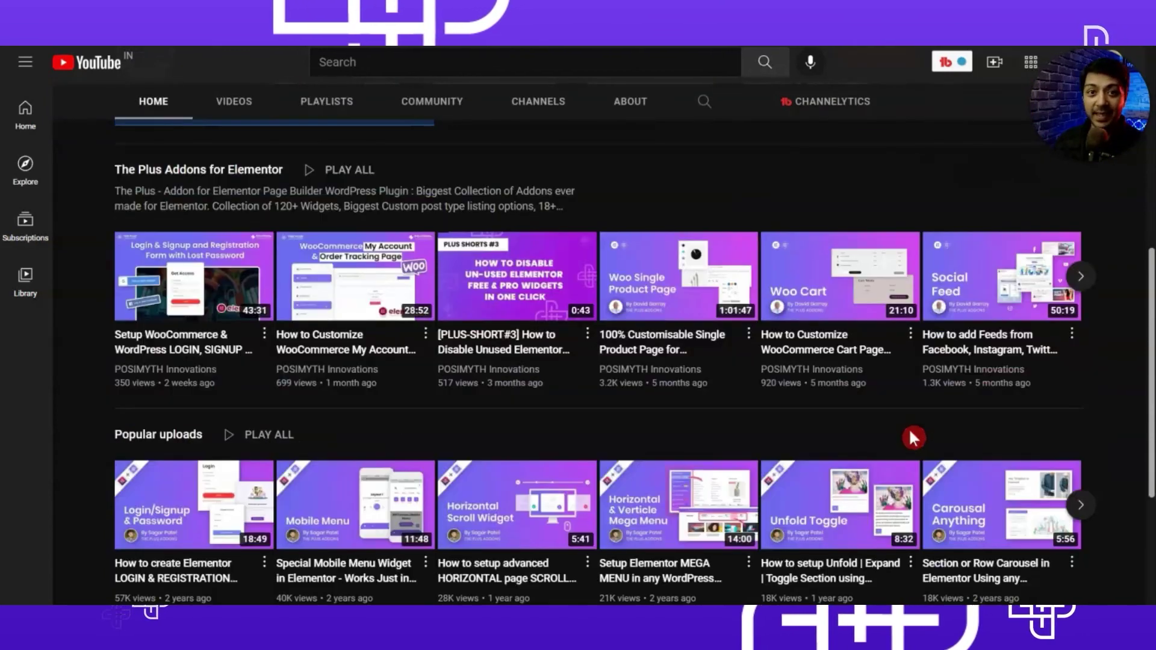
scroll(908, 428, "down", 4)
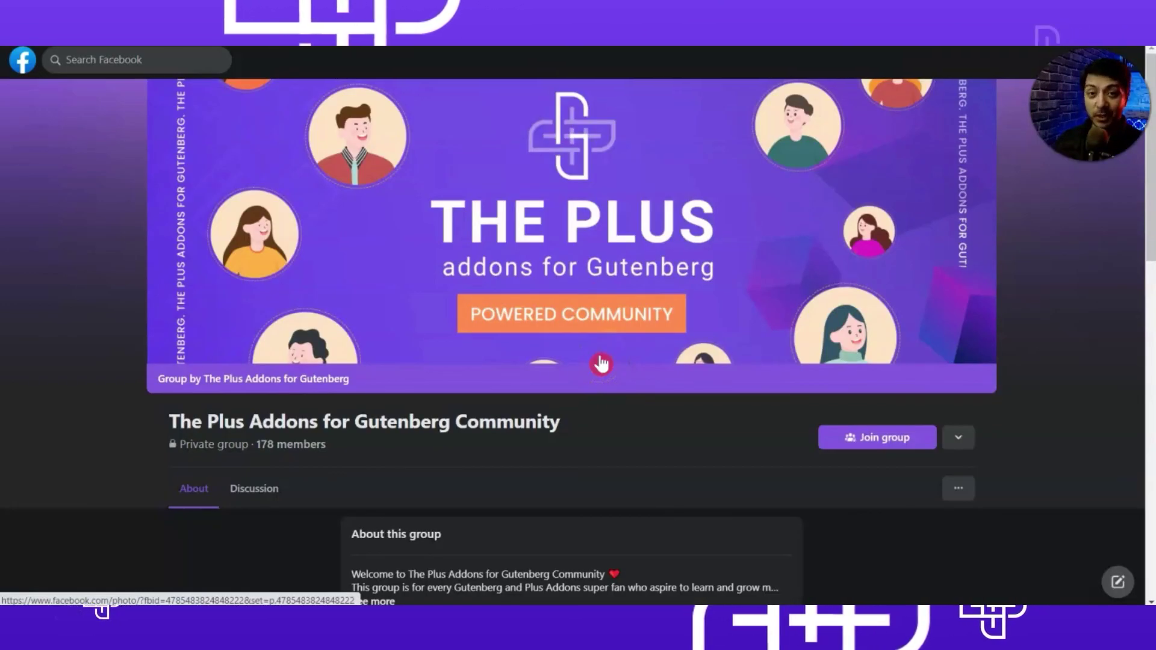